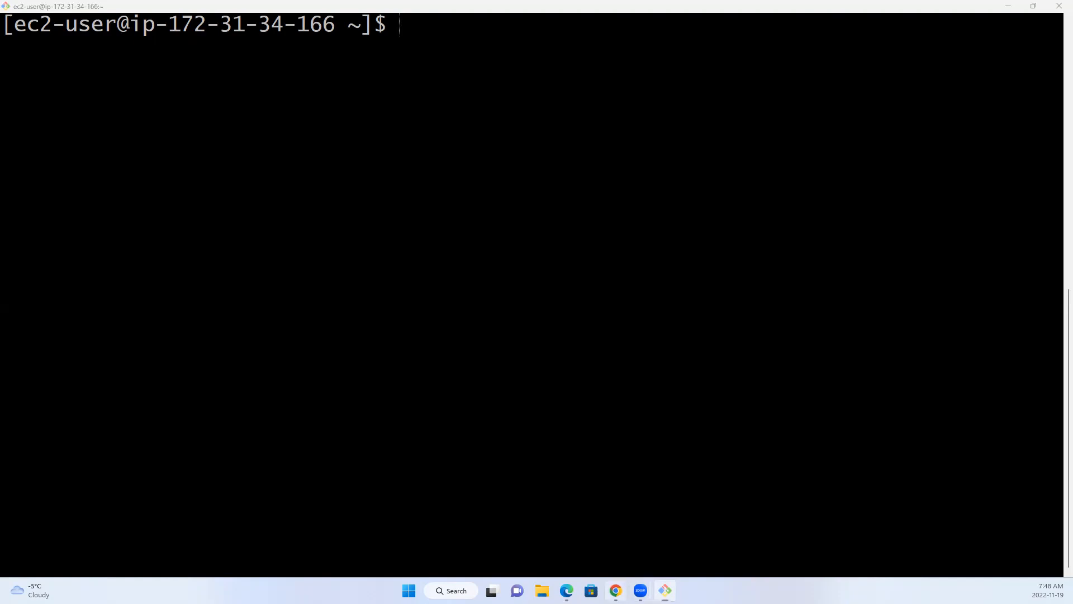
Step: Switch to the browser and open the list of EC2 instances
click(616, 590)
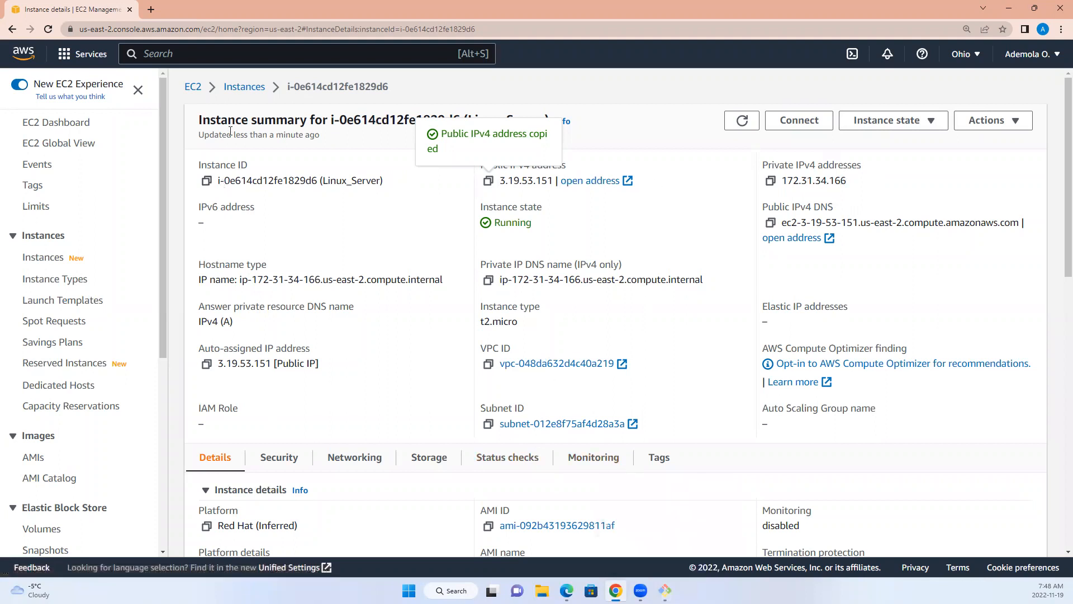
click(245, 90)
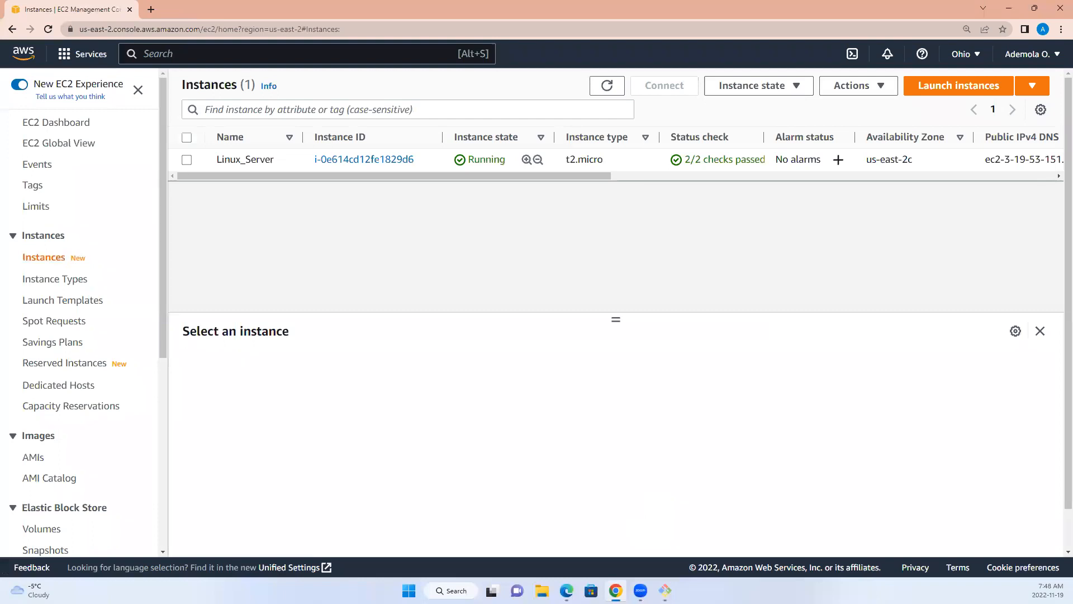
Step: Switch to the server's terminal and run tree to list the home directory's files and folders
click(666, 591)
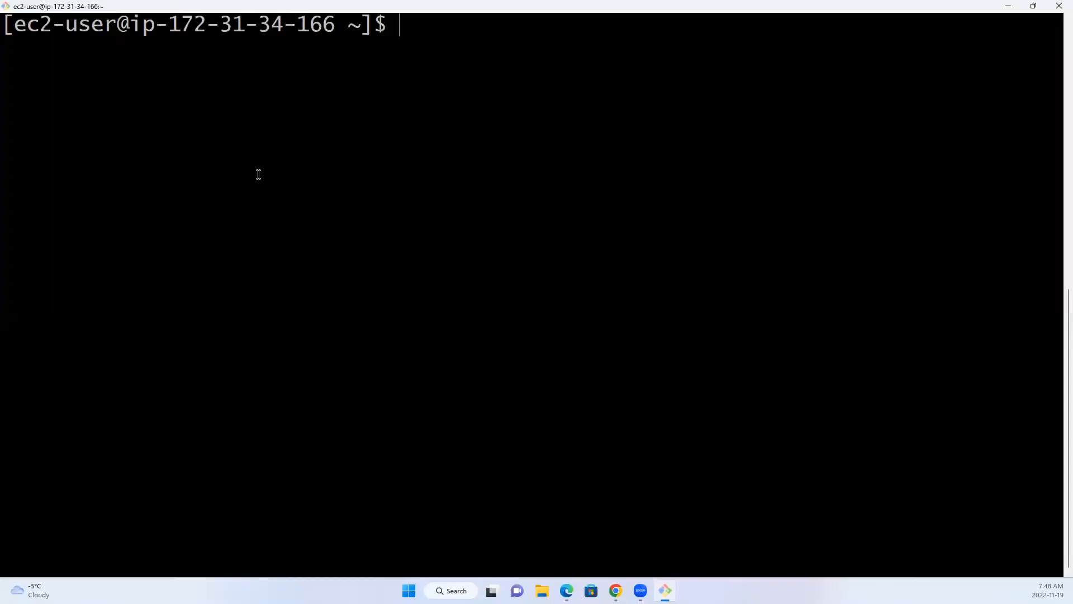
drag(265, 88, 301, 84)
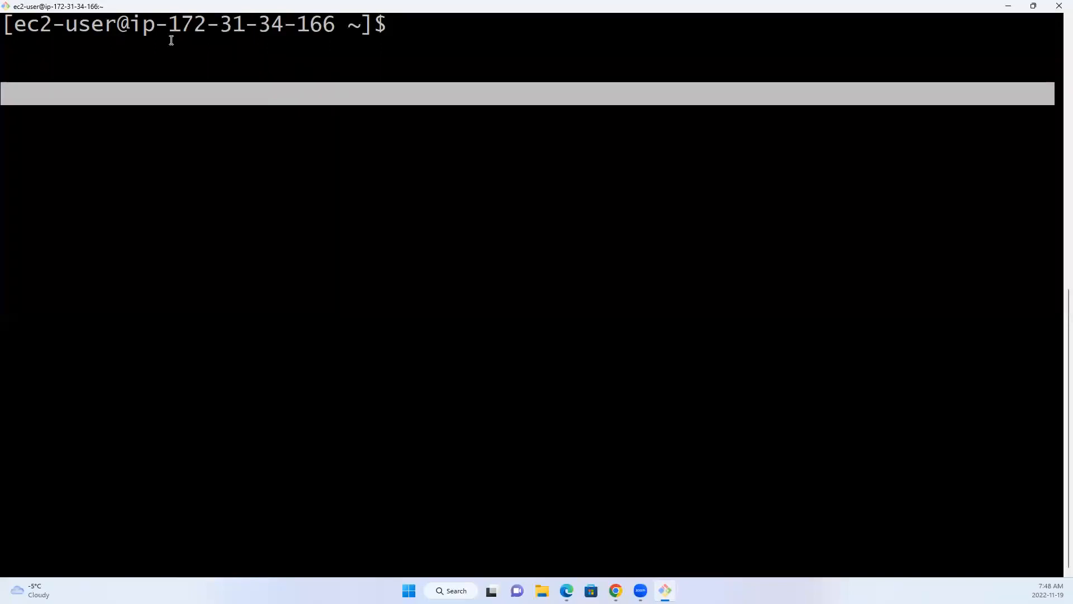
click(399, 30)
text(ls)
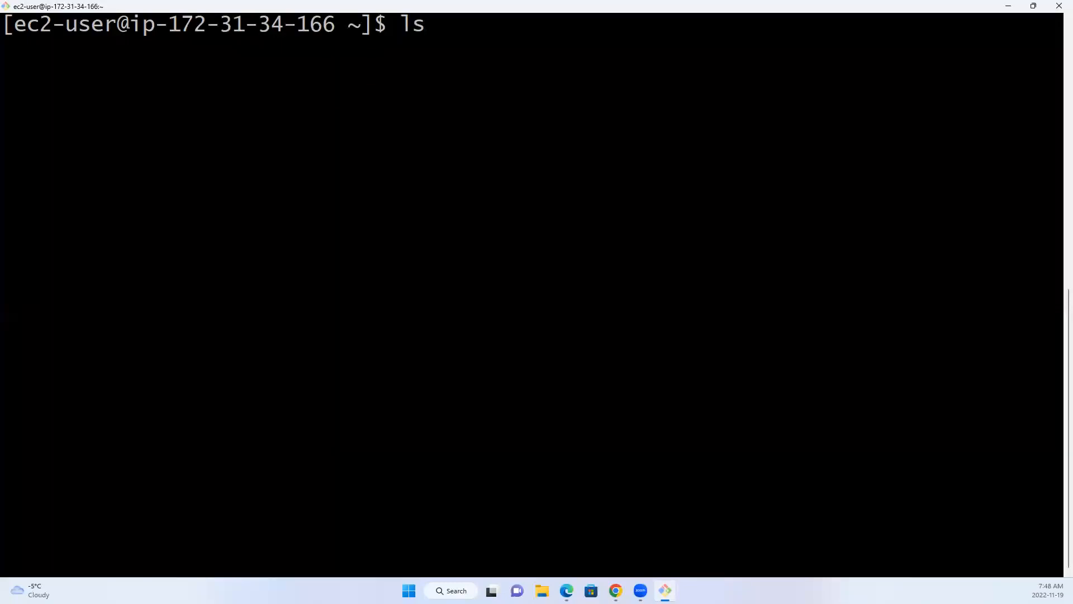
key(BackSpace)
key(BackSpace)
text(tree)
key(Return)
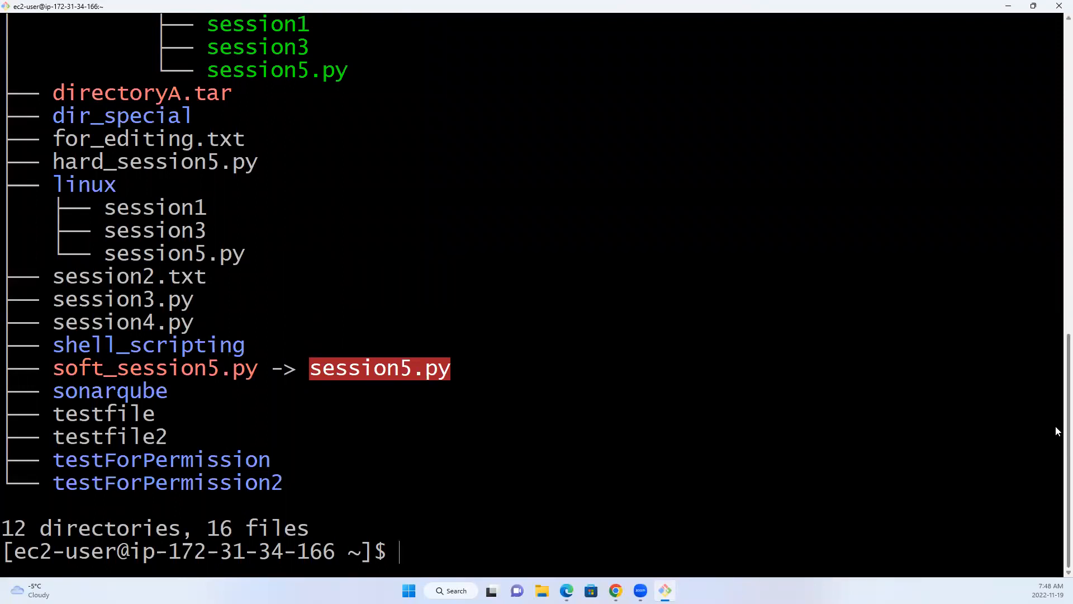
ctrl+scroll(1056, 431, down, 4)
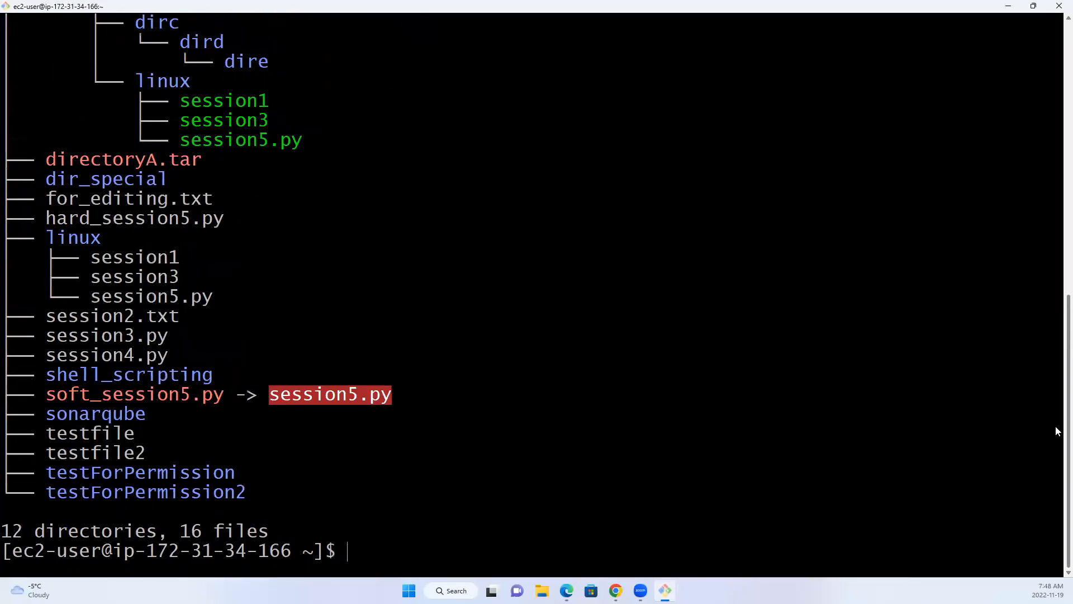
ctrl+scroll(1057, 431, down, 4)
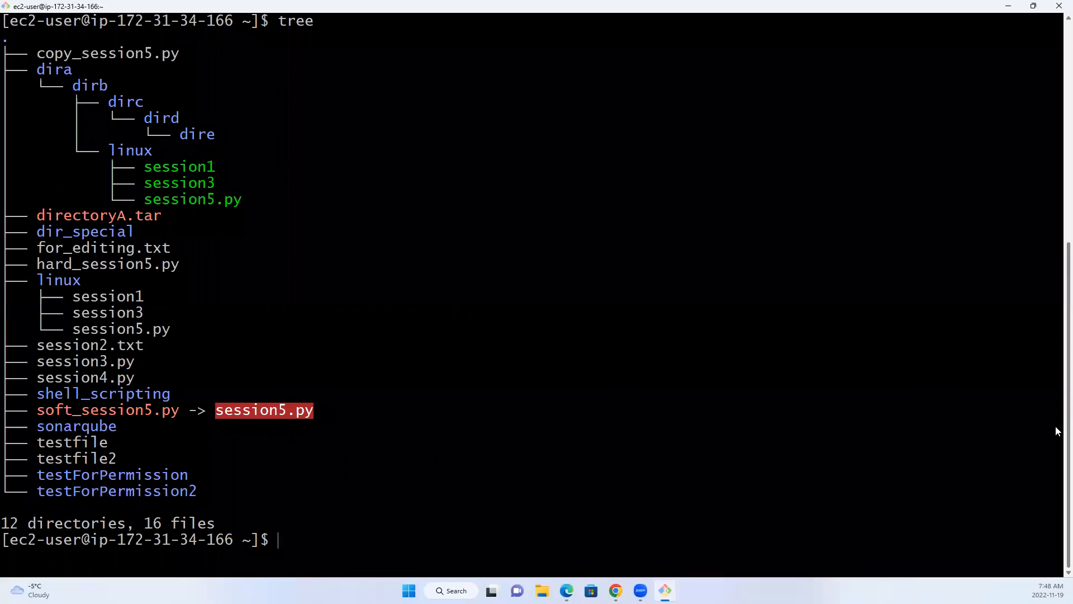
text(k)
key(ctrl+plus)
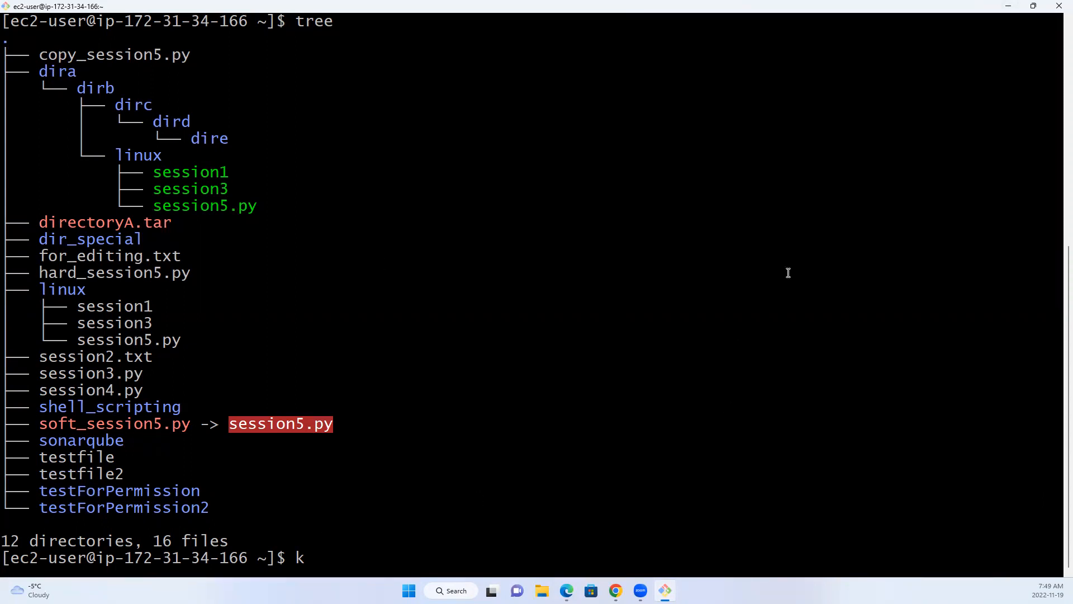
Step: Return to the EC2 instances list and open the image creation form for the Linux_Server instance
click(1009, 8)
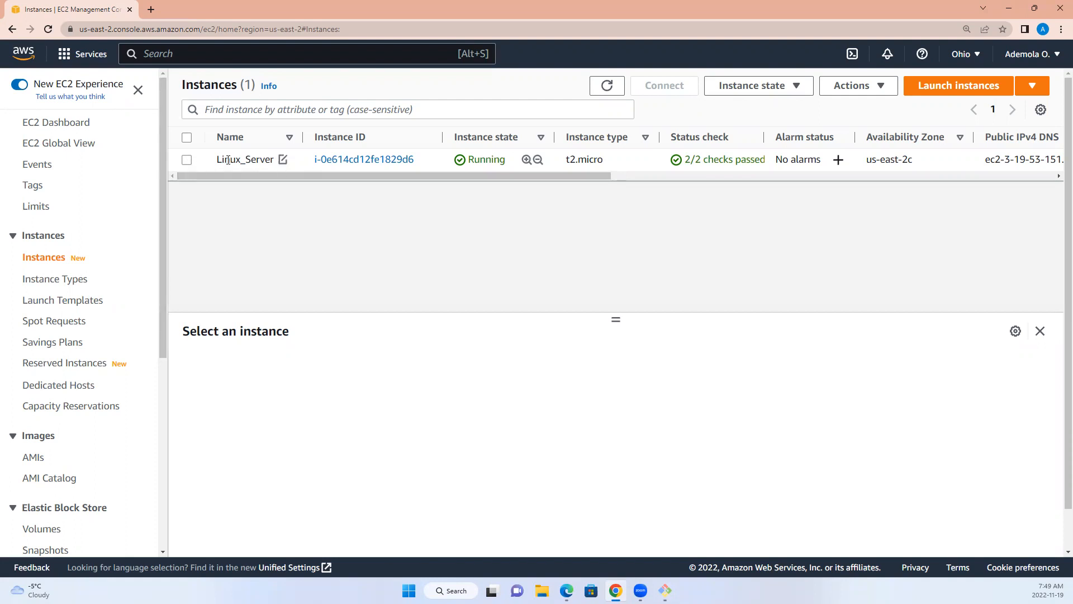
click(187, 160)
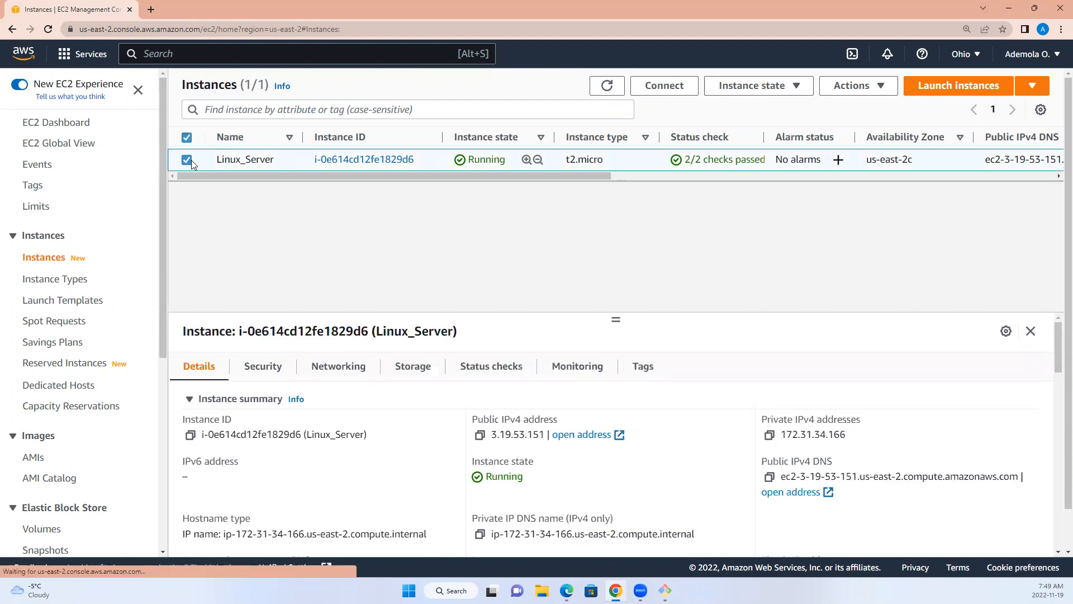
right_click(325, 162)
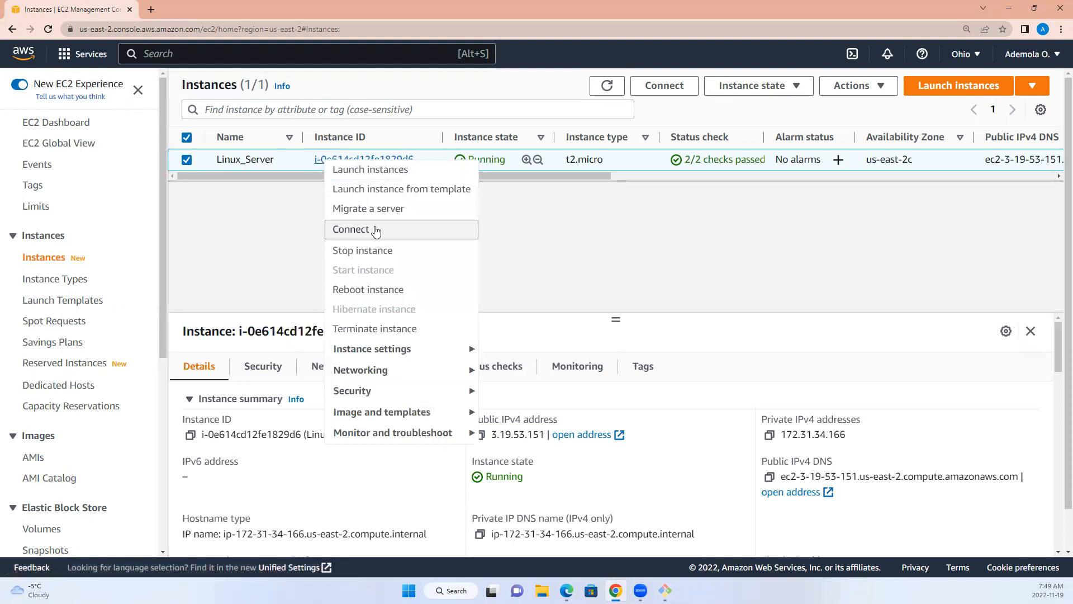
mouse_move(397, 434)
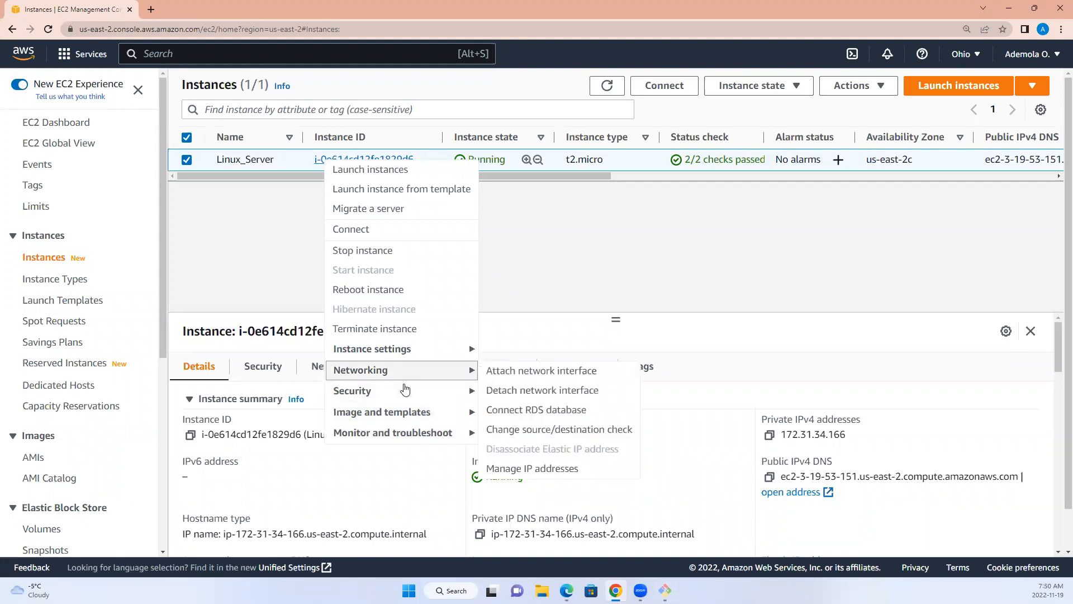
mouse_move(413, 391)
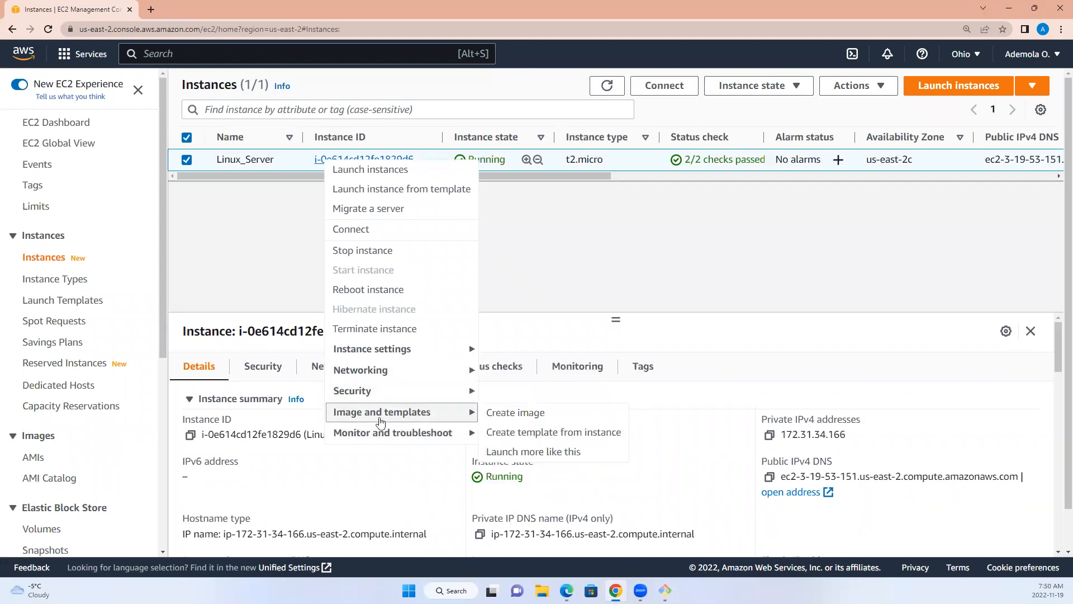
mouse_move(412, 414)
click(498, 417)
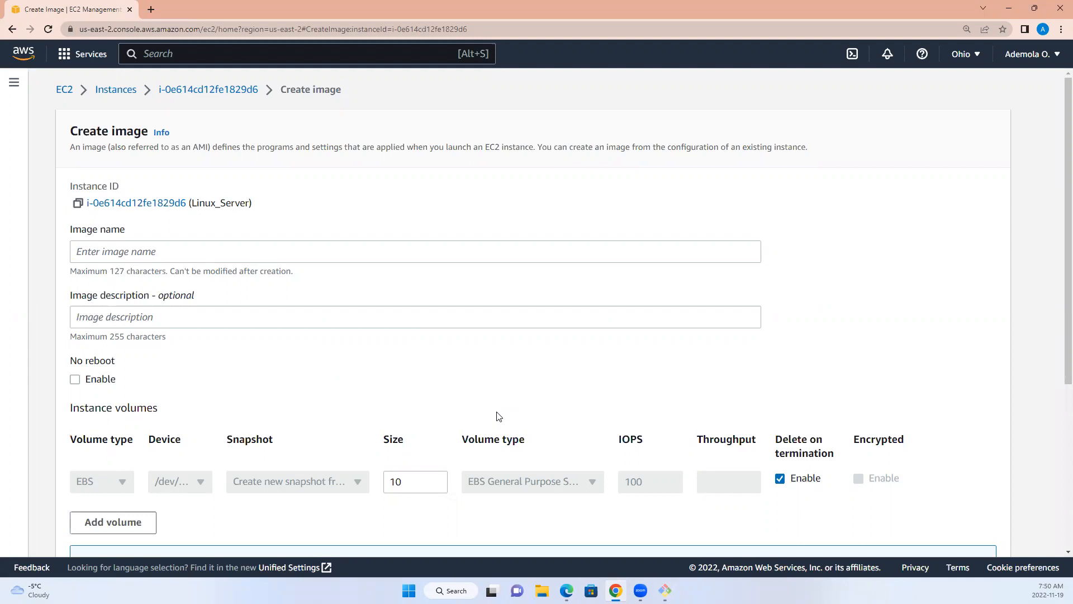
Step: Name the image recoveryServer and look over the remaining volume and tag settings
click(107, 252)
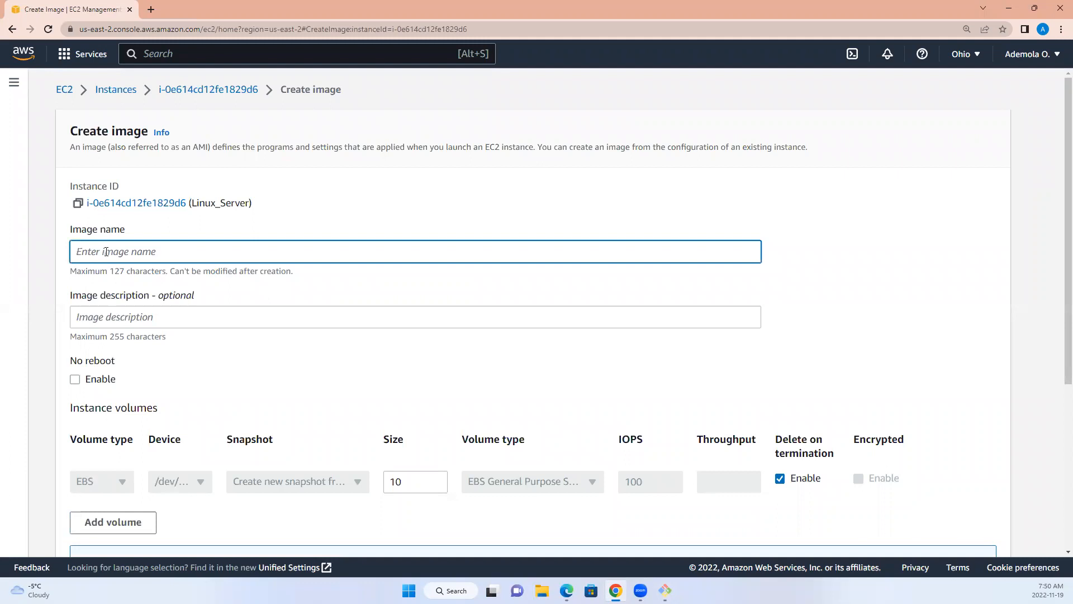
text(recoveryServer)
click(146, 319)
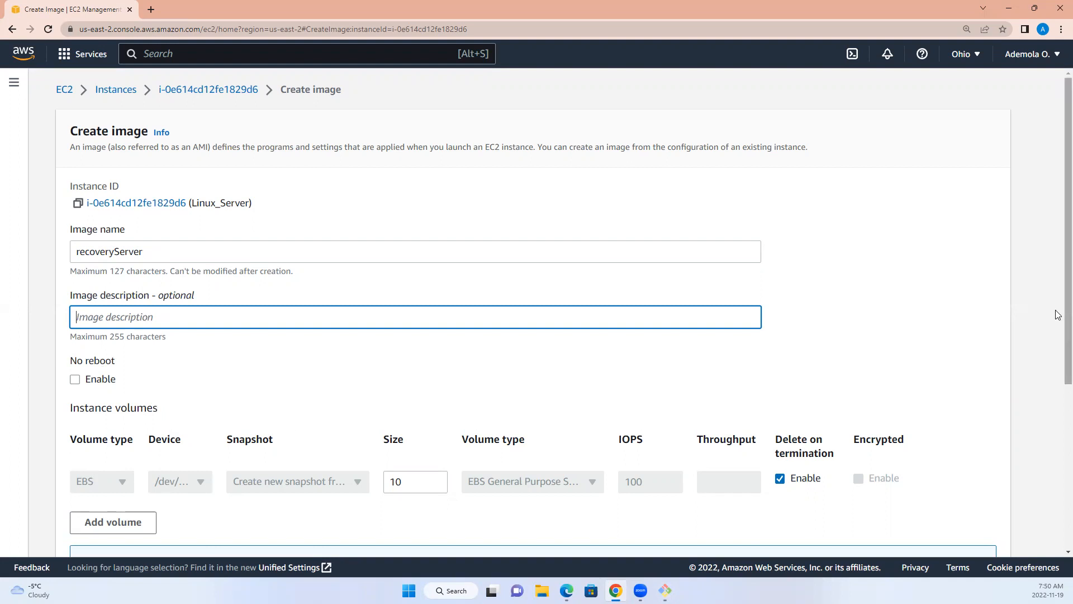
scroll(1058, 382, down, 2)
scroll(1059, 382, down, 2)
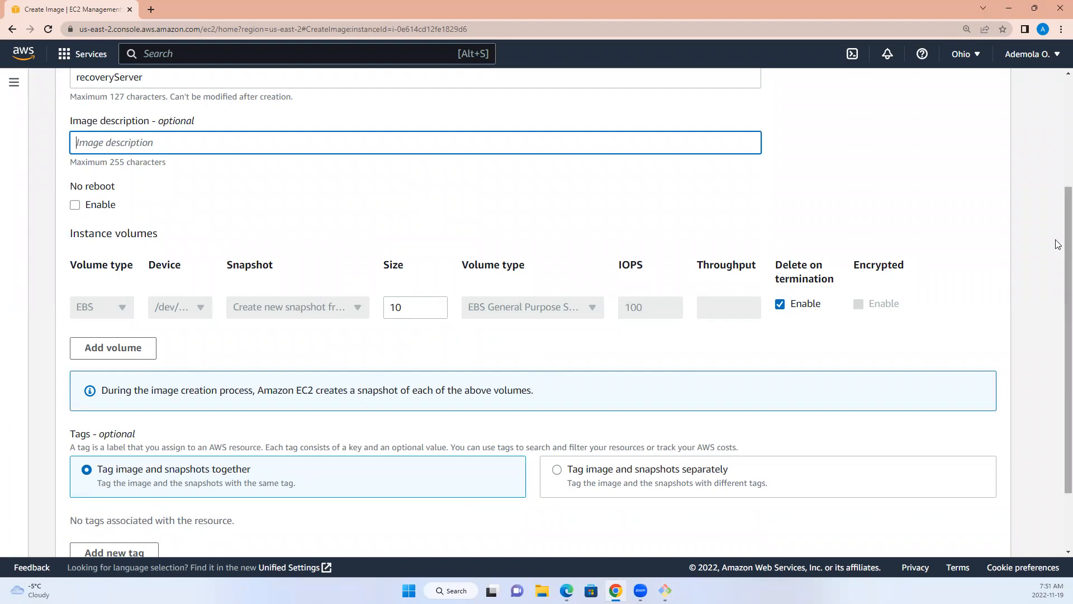
scroll(1058, 244, down, 2)
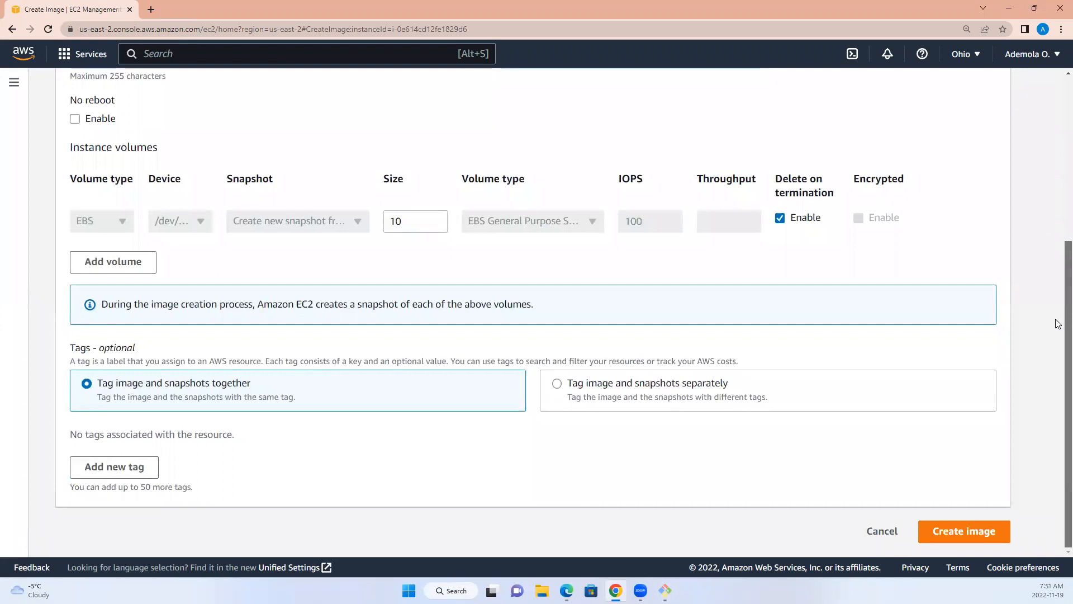
scroll(1059, 323, up, 5)
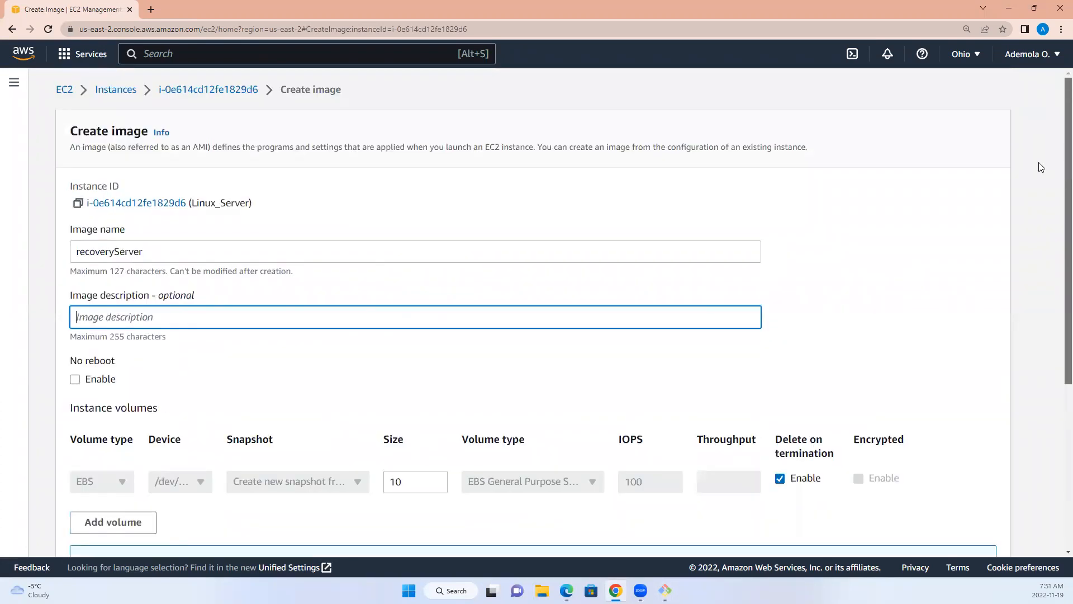
Step: Add a tag with key Name and value recoveryServer for the image and snapshots, and create the image
scroll(1037, 168, down, 2)
scroll(1045, 244, down, 2)
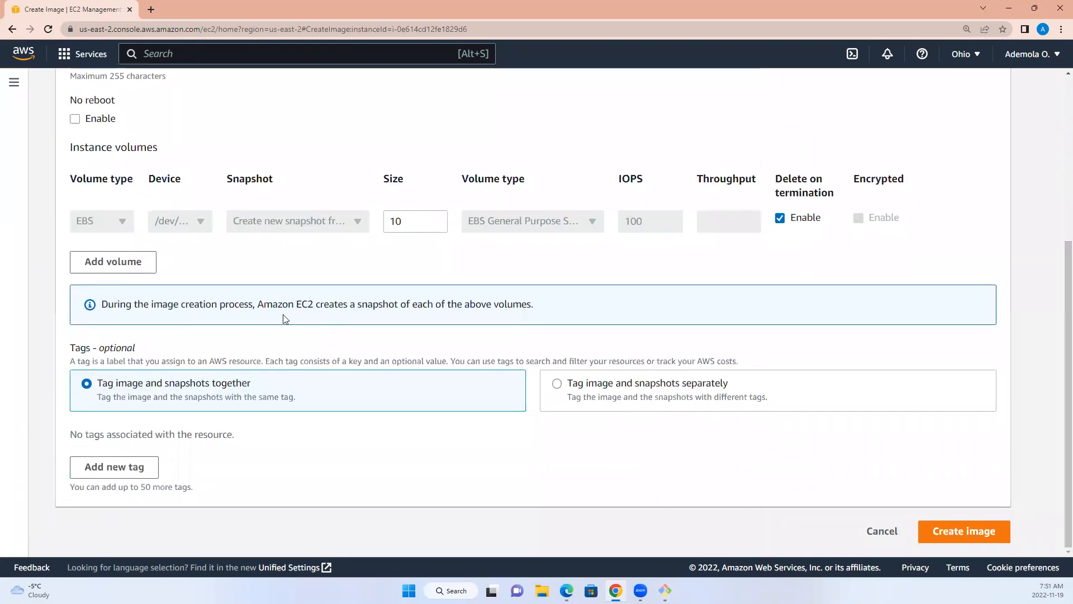
click(104, 464)
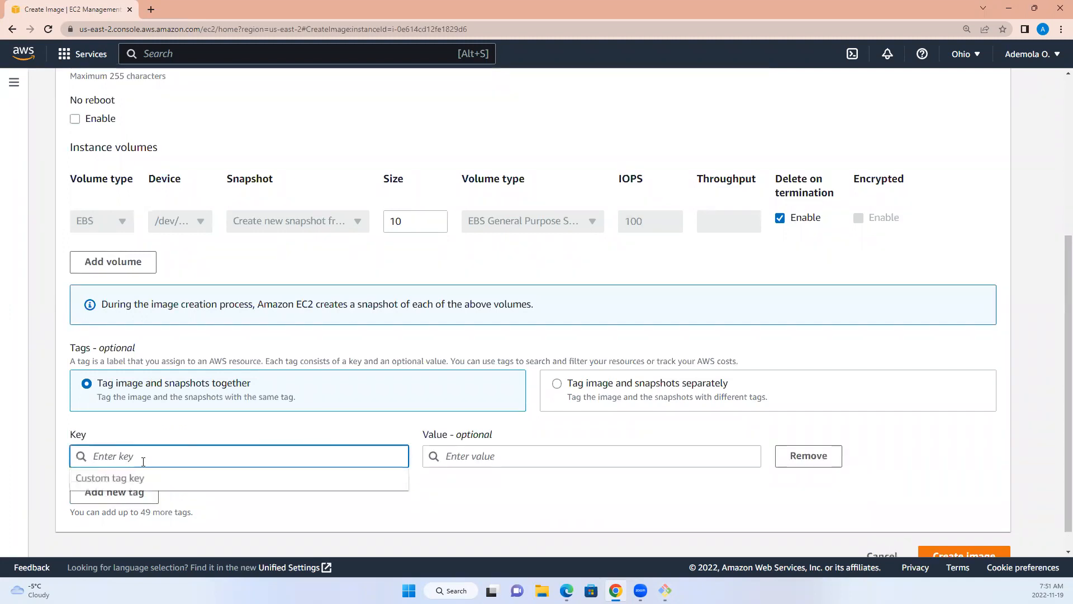
text(Na)
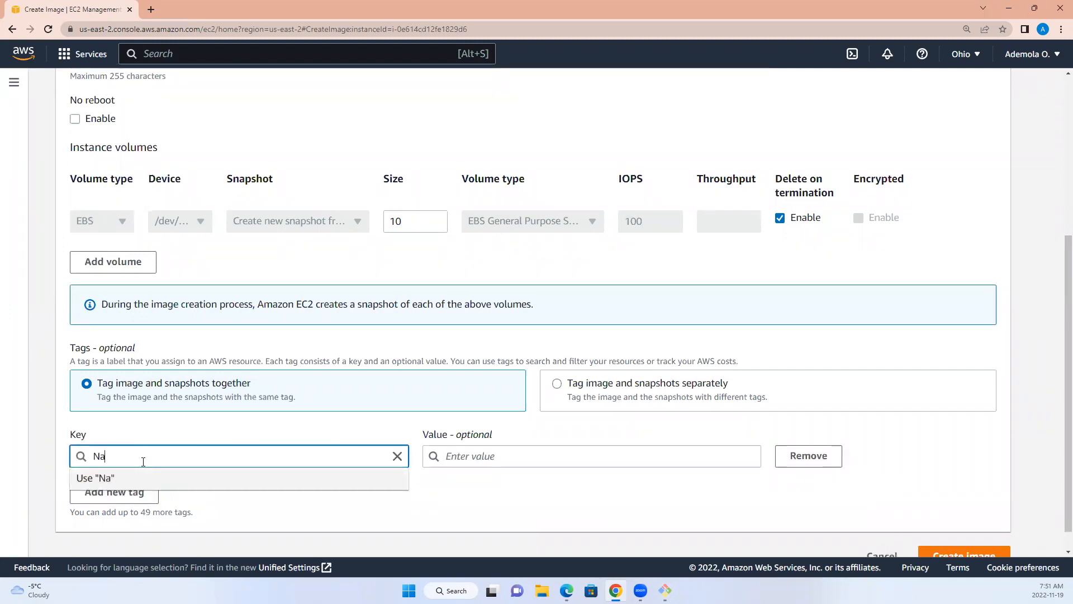
text(me)
click(464, 457)
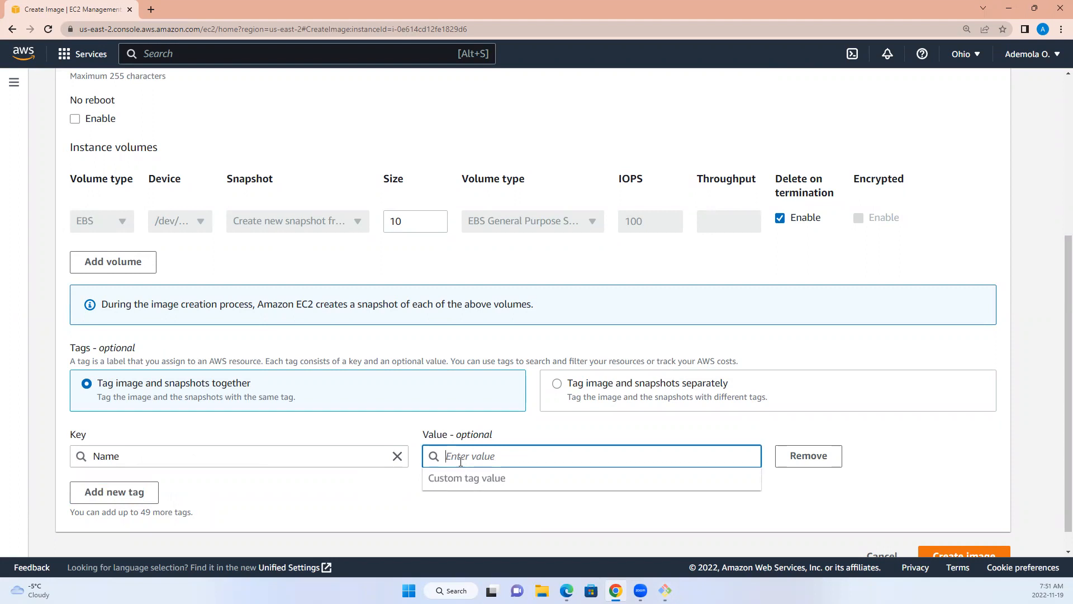
text(re)
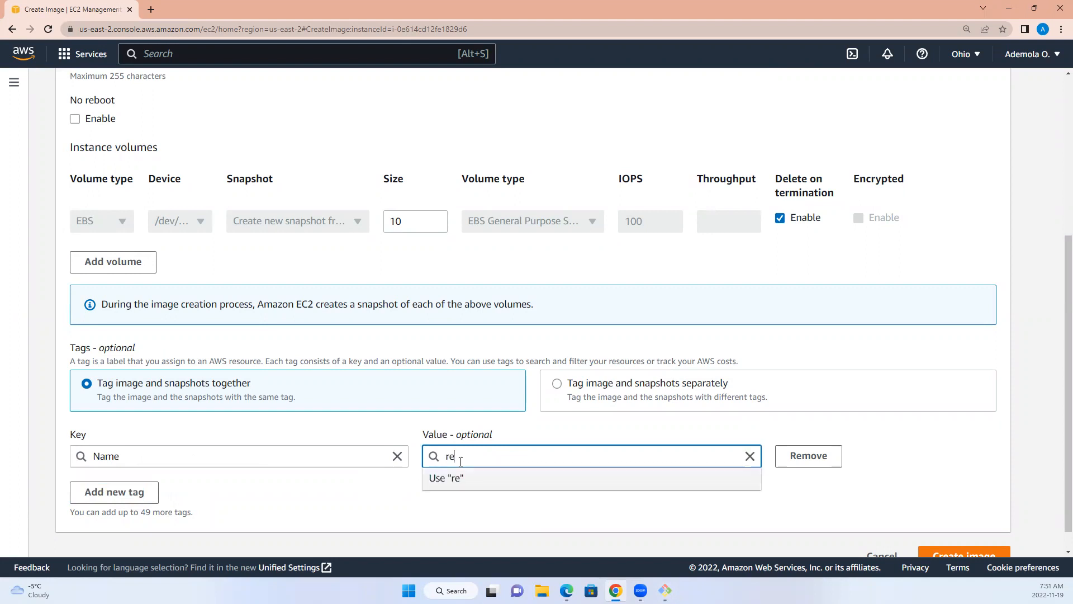
text(coveryServer)
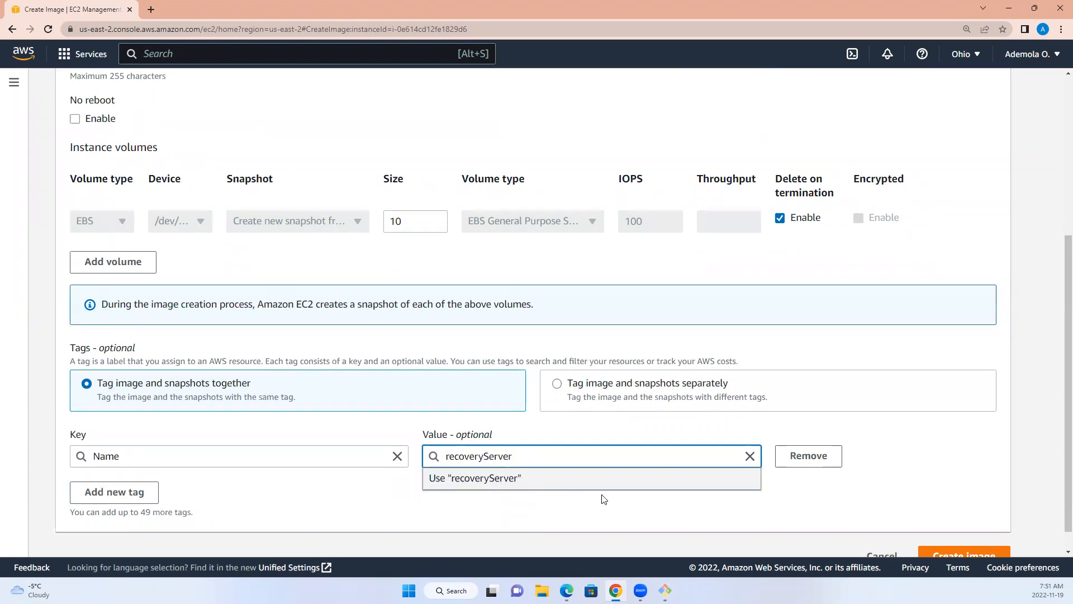
click(577, 519)
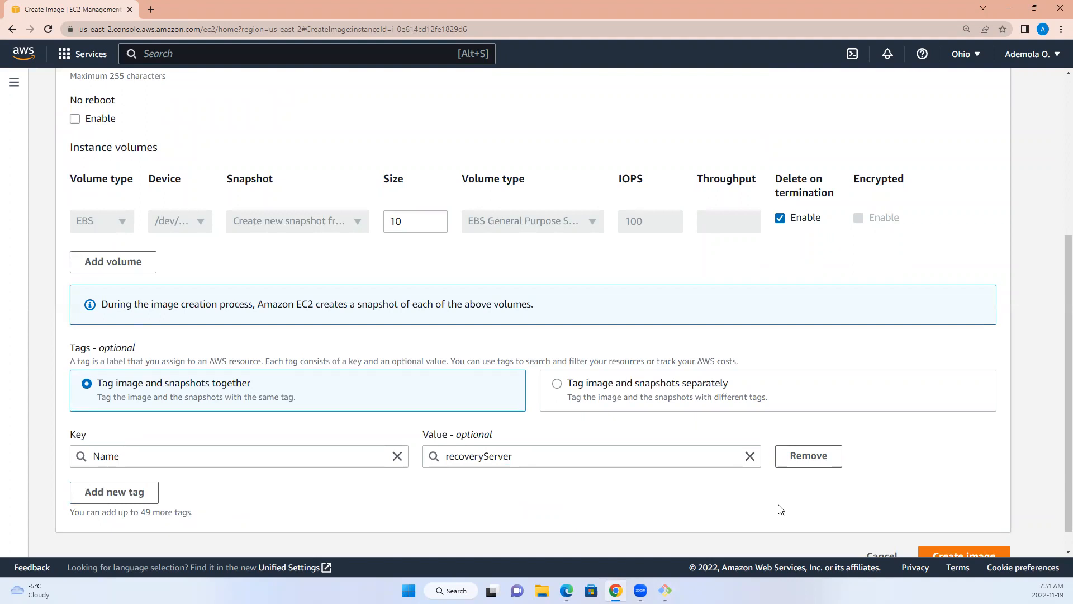
scroll(1058, 531, down, 1)
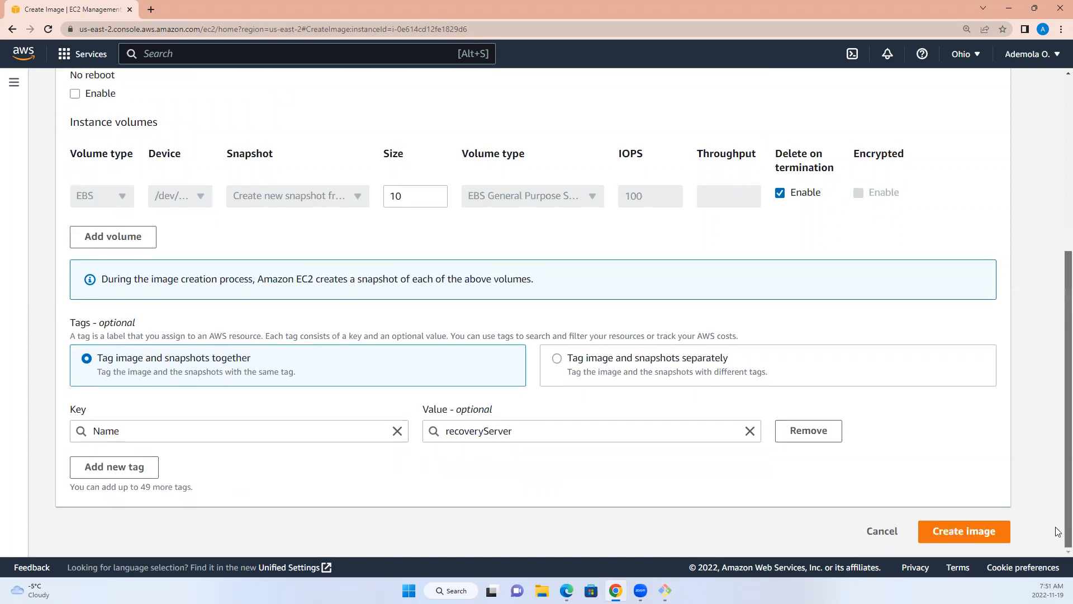
click(968, 536)
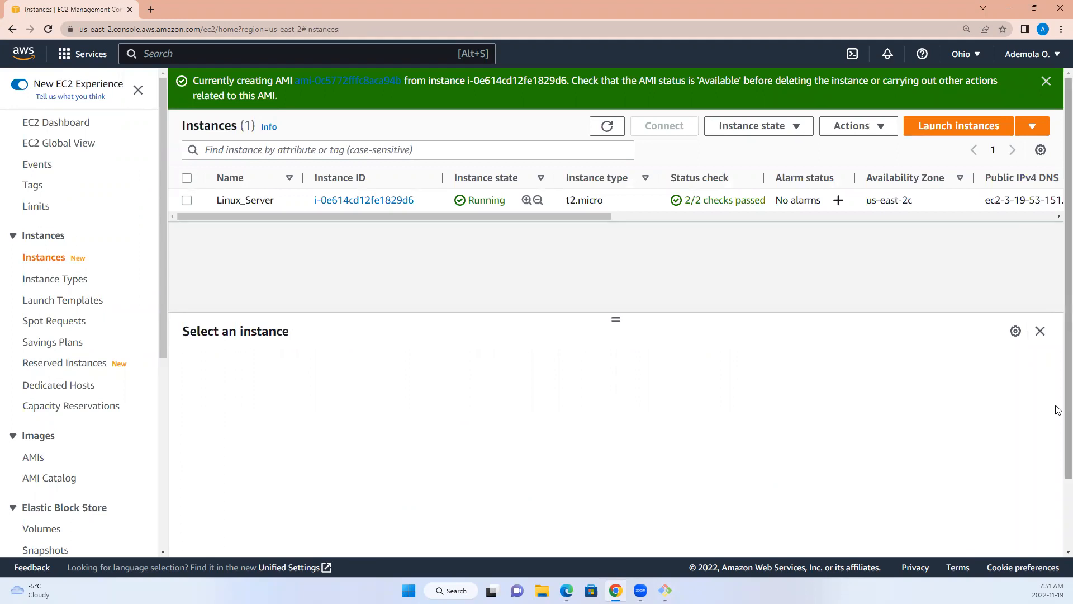
Step: Open the list of owned AMIs and check the status of the recoveryServer image
click(32, 459)
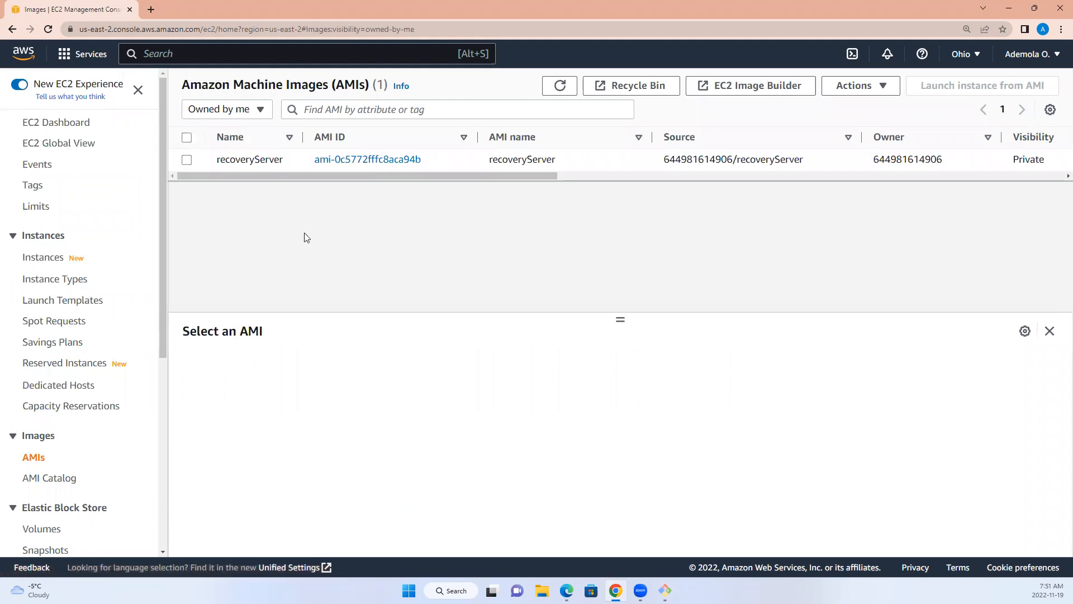
drag(300, 176, 590, 174)
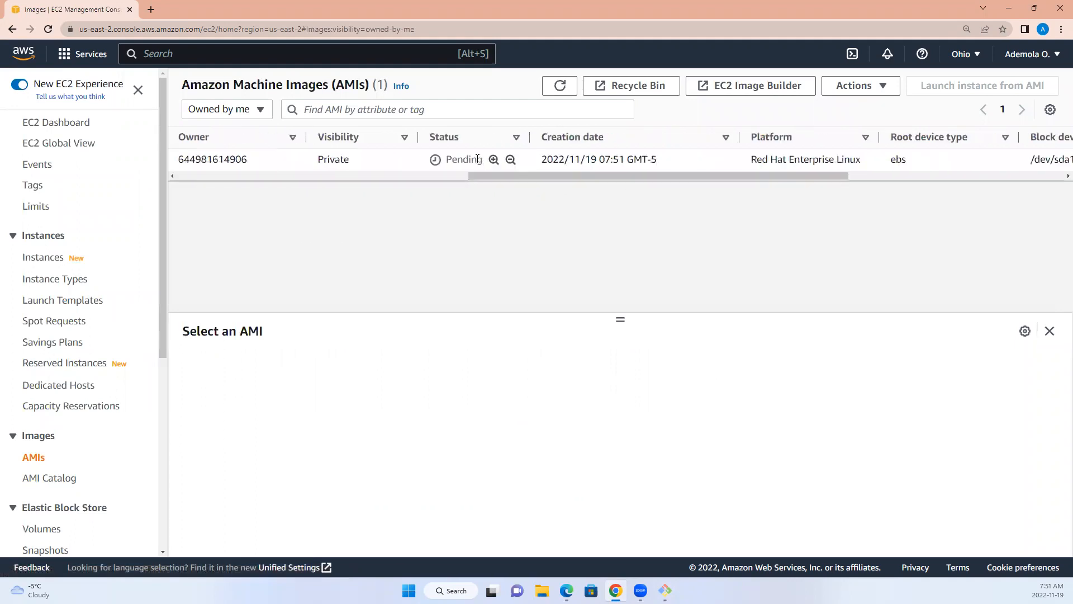
drag(429, 162, 484, 165)
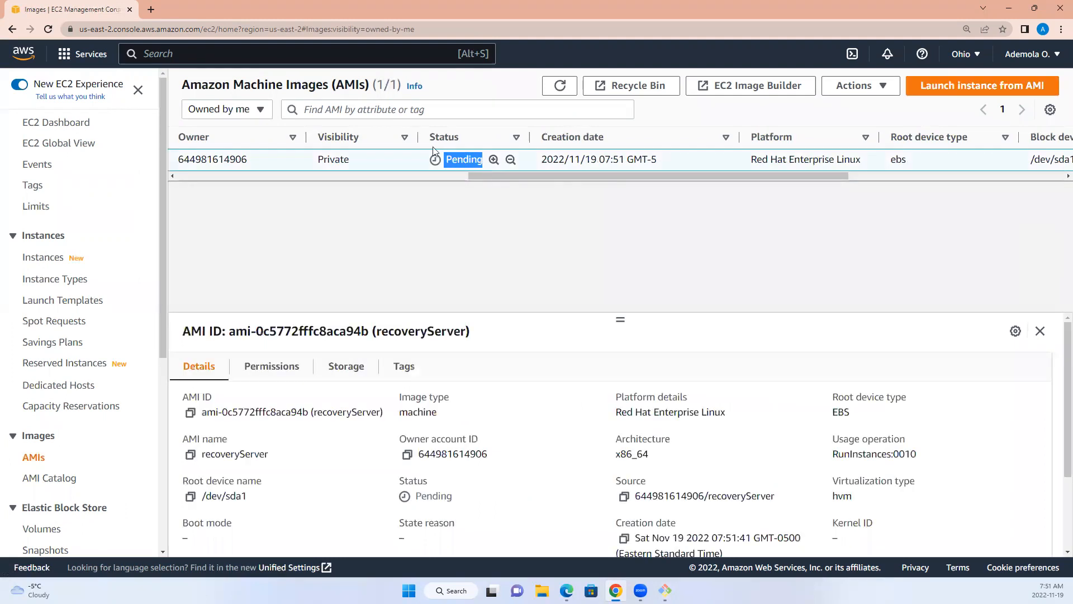
Step: Reload the AMIs page to refresh the recoveryServer image's status
click(445, 31)
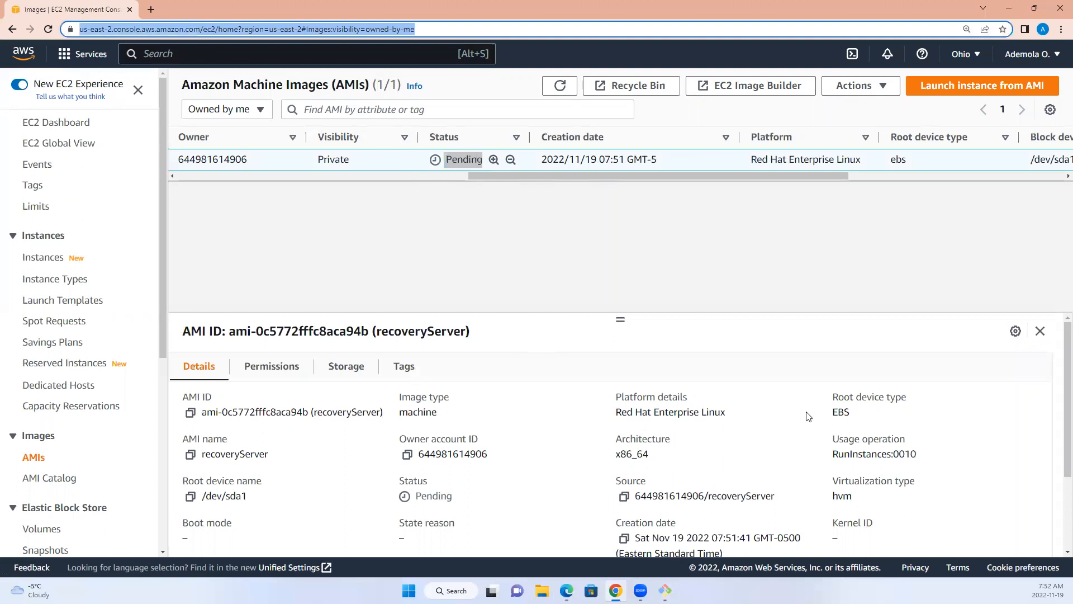
mouse_move(1058, 334)
mouse_down()
mouse_move(1058, 448)
mouse_move(1058, 327)
mouse_up()
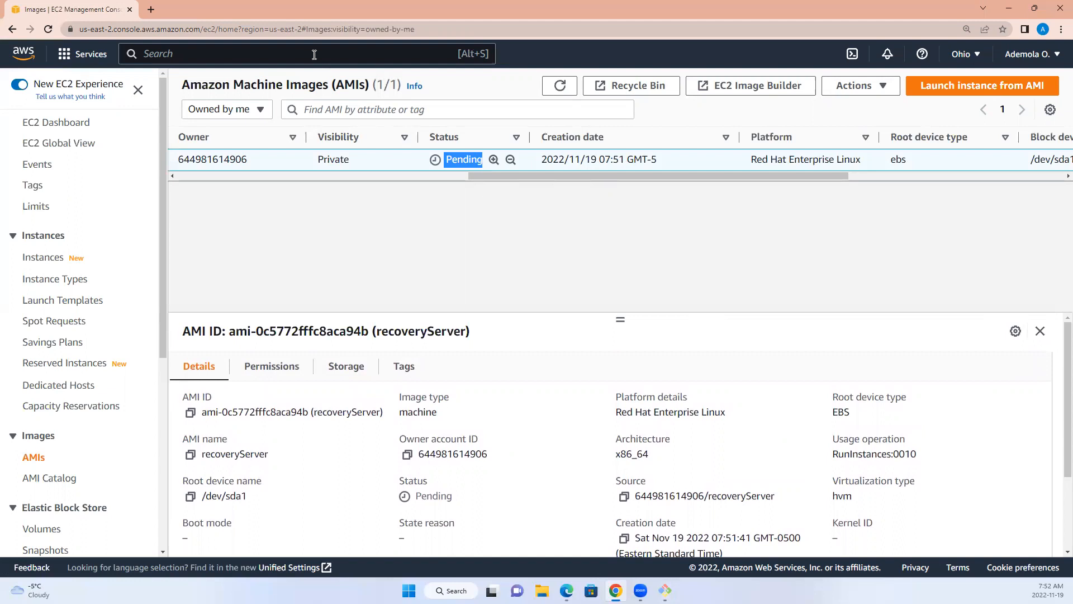
click(304, 33)
key(Return)
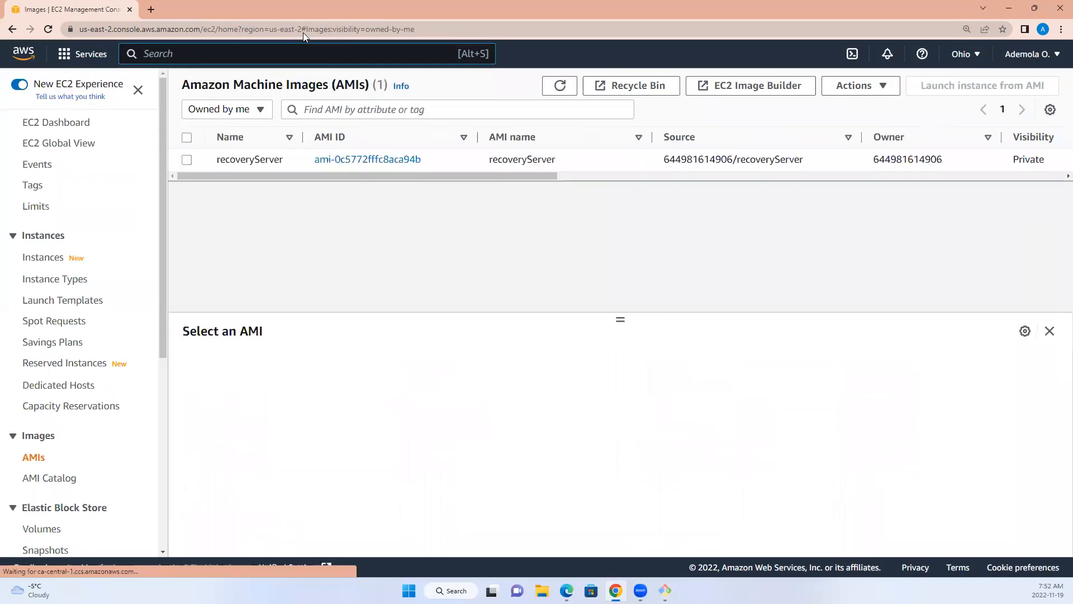
Step: Check the status of the recoveryServer image in the AMI list and return to the EC2 dashboard
drag(339, 176, 710, 207)
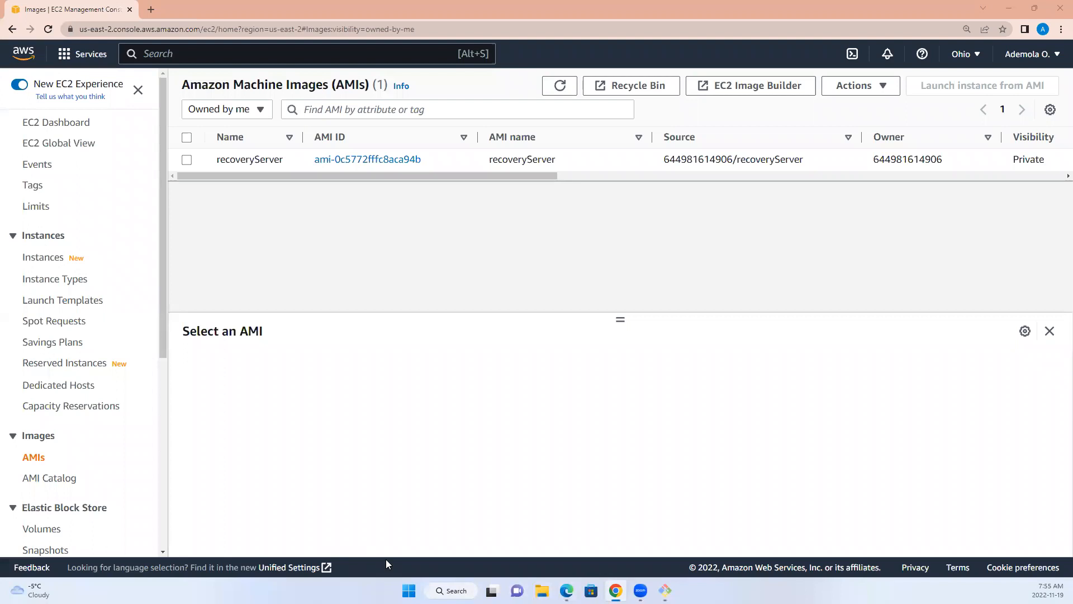
drag(442, 177, 618, 194)
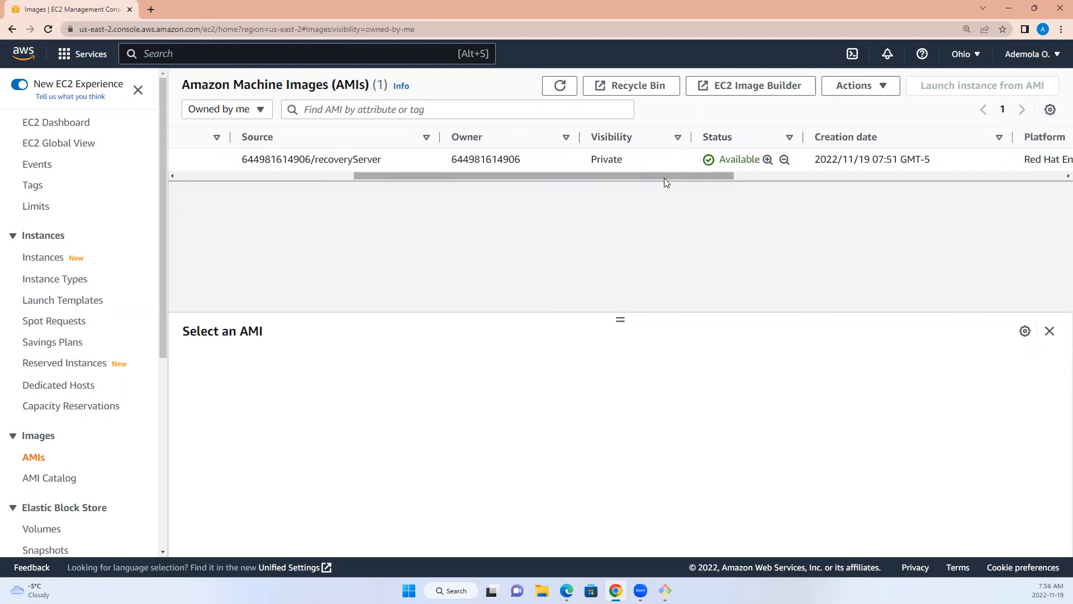
drag(452, 175, 227, 173)
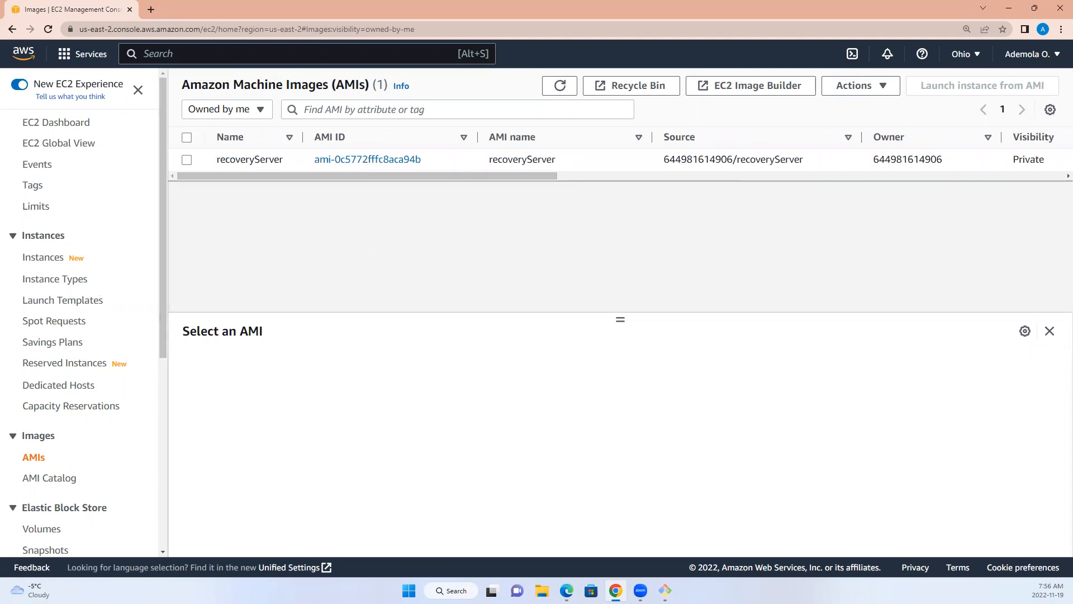
click(53, 130)
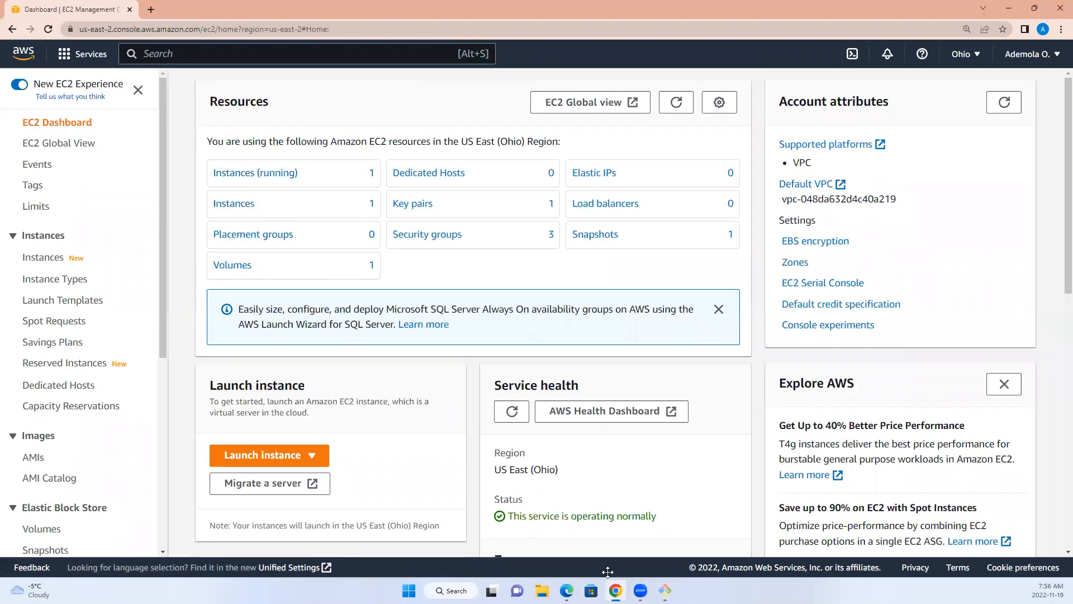
Step: Switch to the MINGW64 terminal window and enlarge its text
click(666, 591)
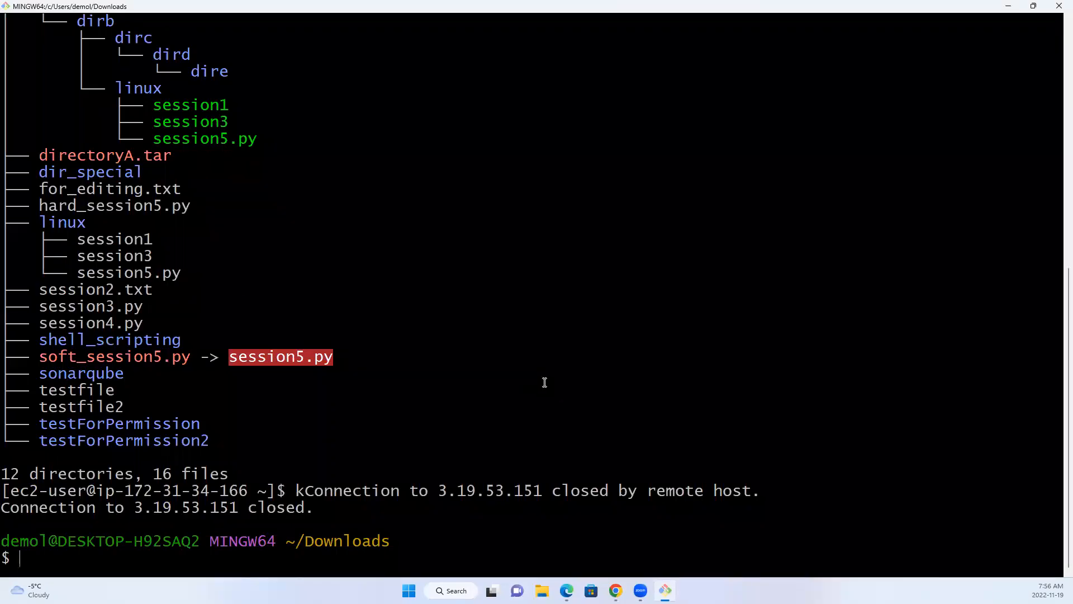
key(ctrl+plus)
key(ctrl+plus)
key(ctrl+plus)
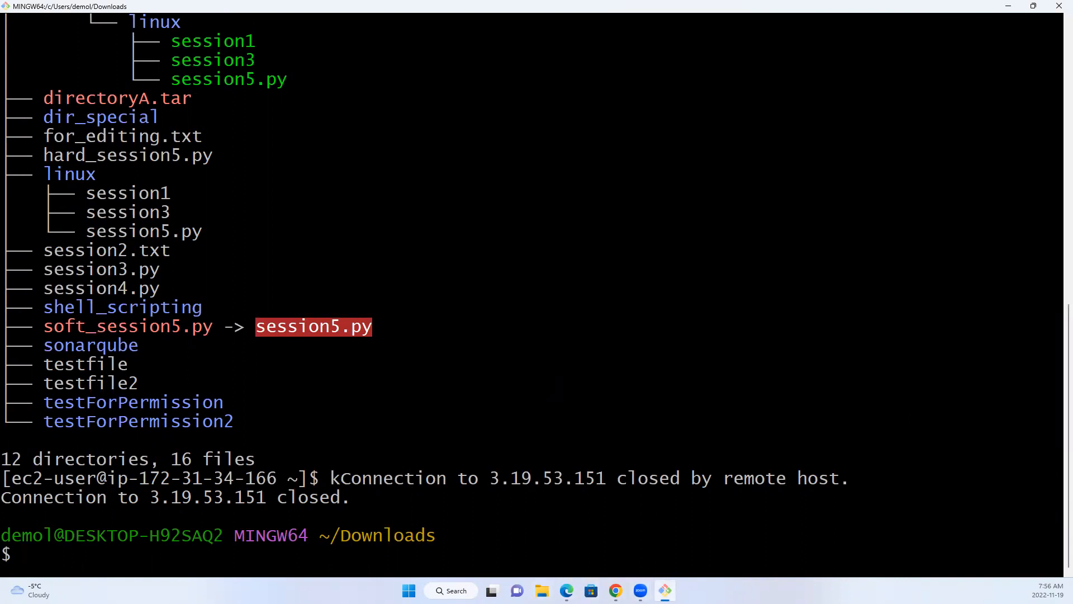
Step: Switch back to Chrome and revisit the list of owned AMIs and the EC2 dashboard
mouse_move(615, 590)
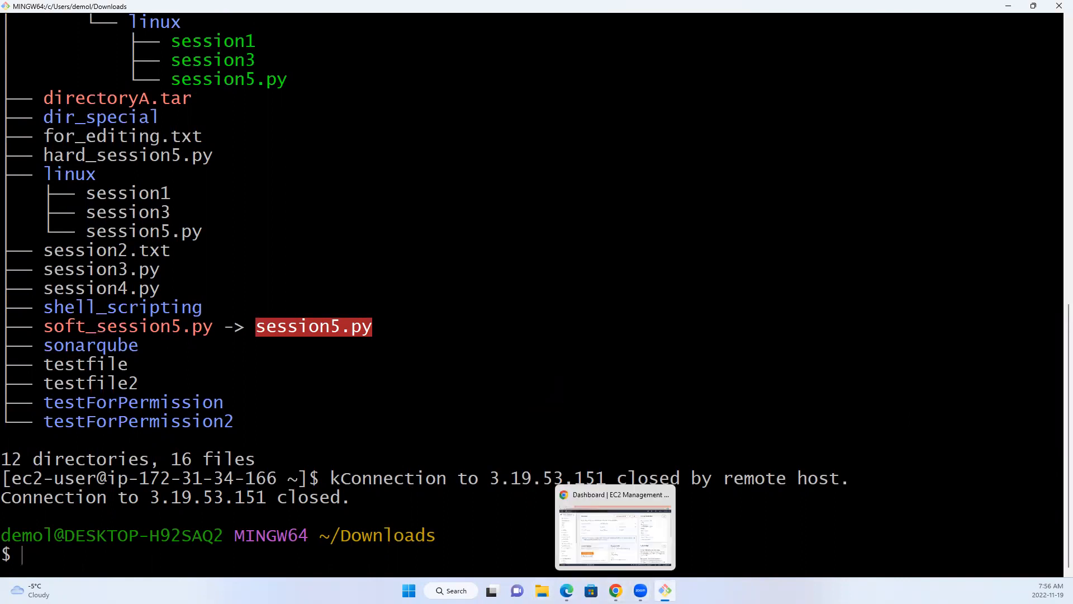
click(593, 554)
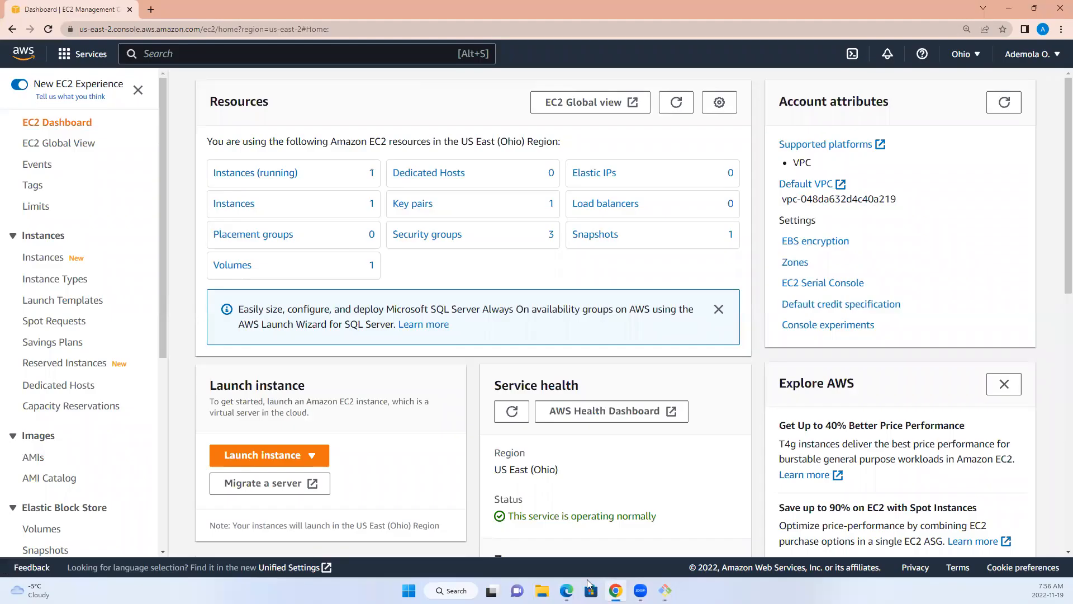
click(28, 459)
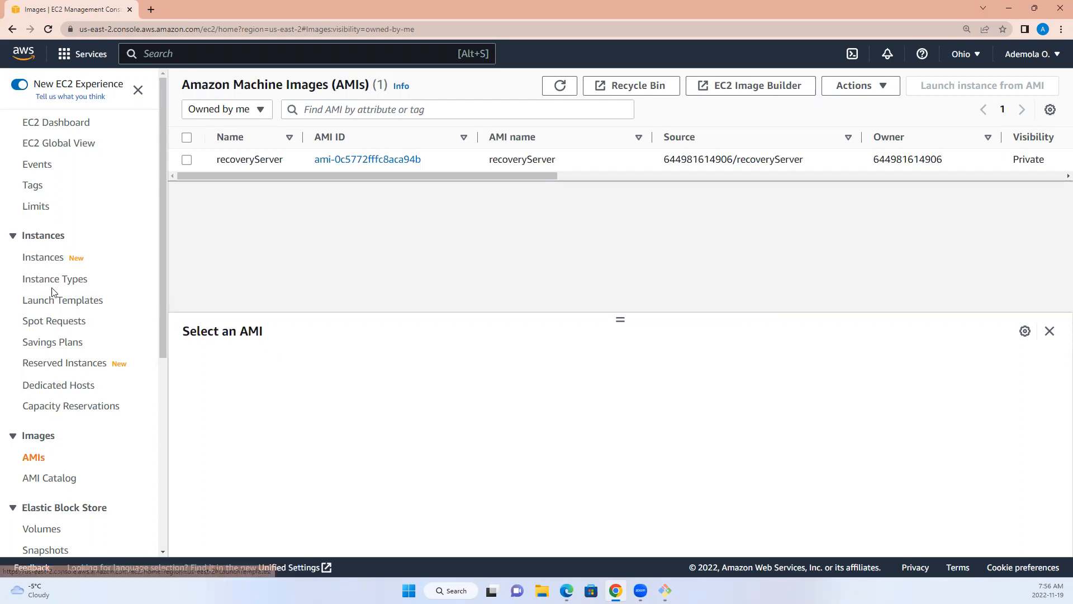
click(46, 132)
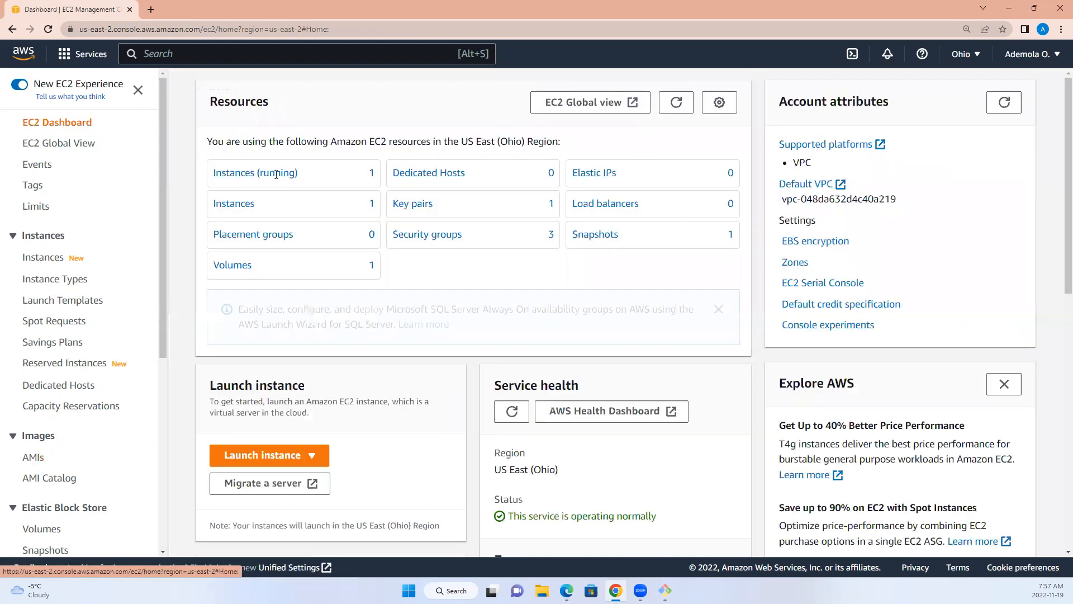
Step: Start launching a new EC2 instance and name it Recovered Linux Server
click(265, 458)
click(270, 475)
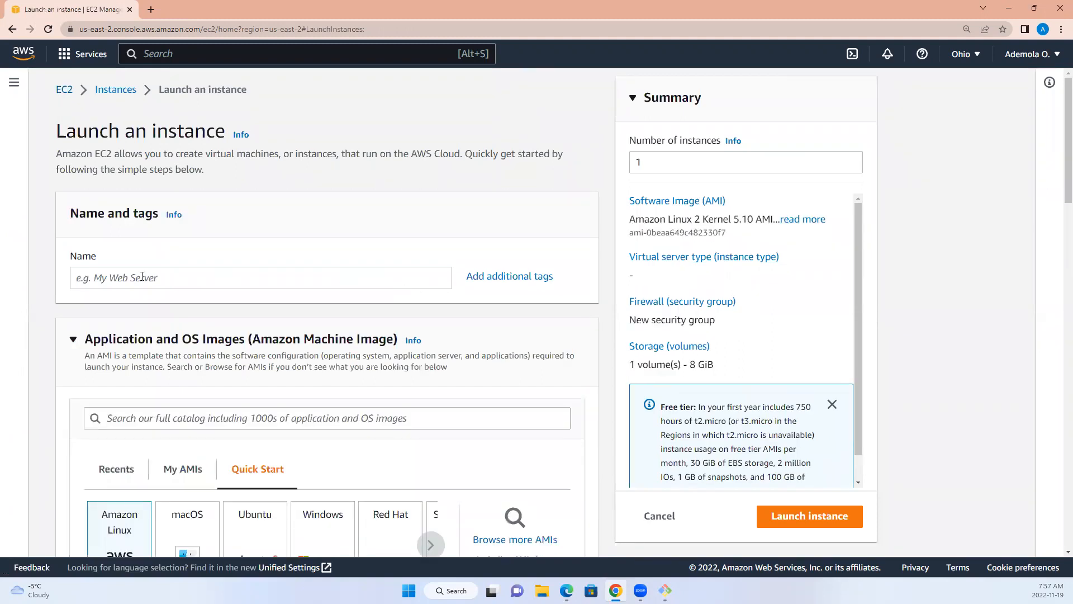
click(121, 278)
text(Recove)
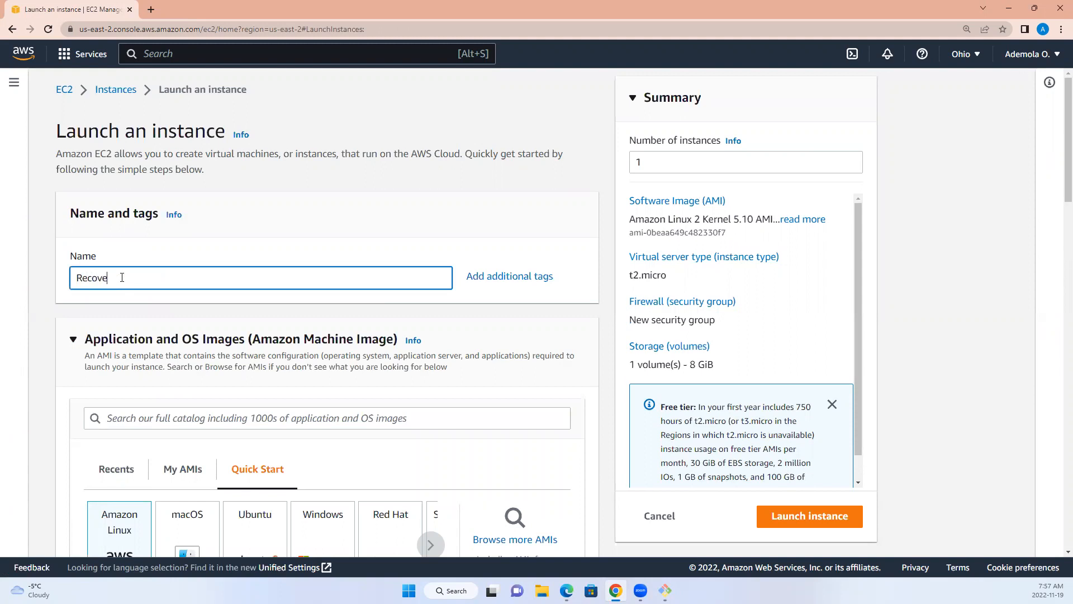
text(red)
text(Server)
Step: Choose the self-owned recoveryServer image as the new instance's AMI
drag(1058, 167, 1058, 228)
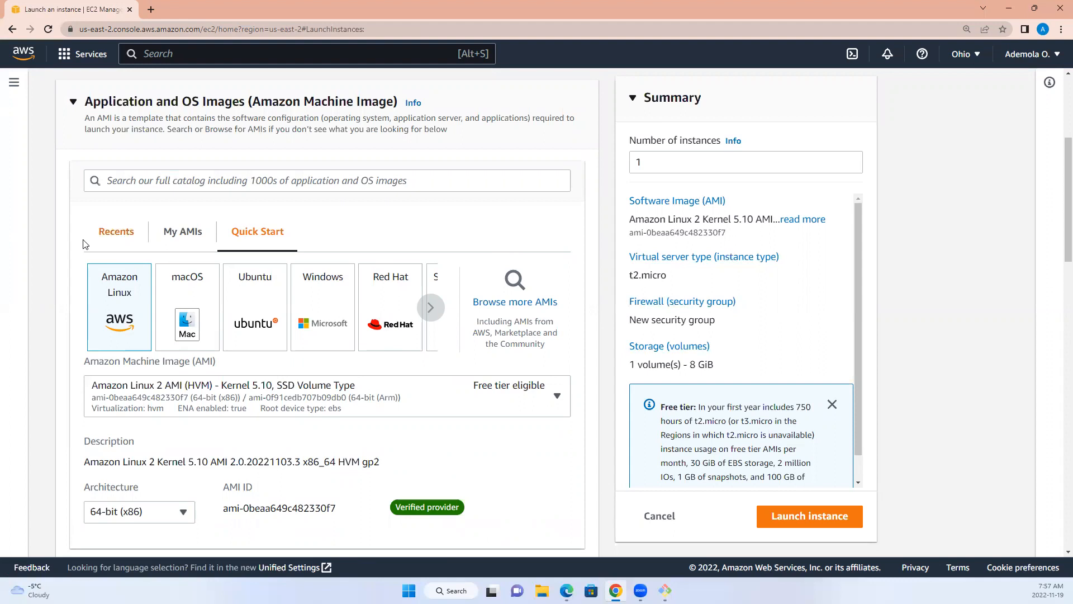
click(188, 237)
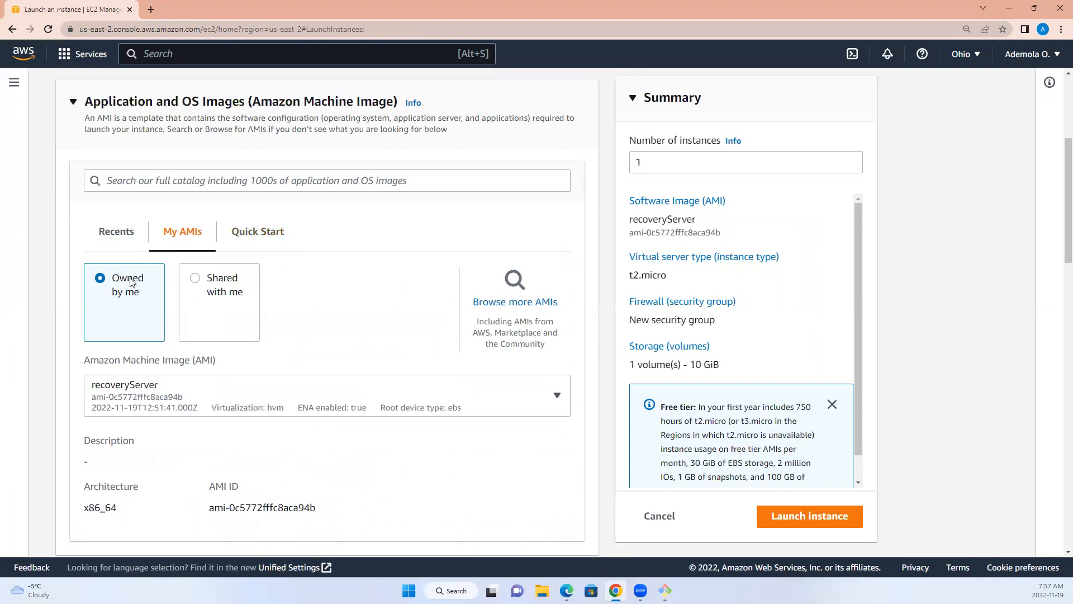
click(195, 280)
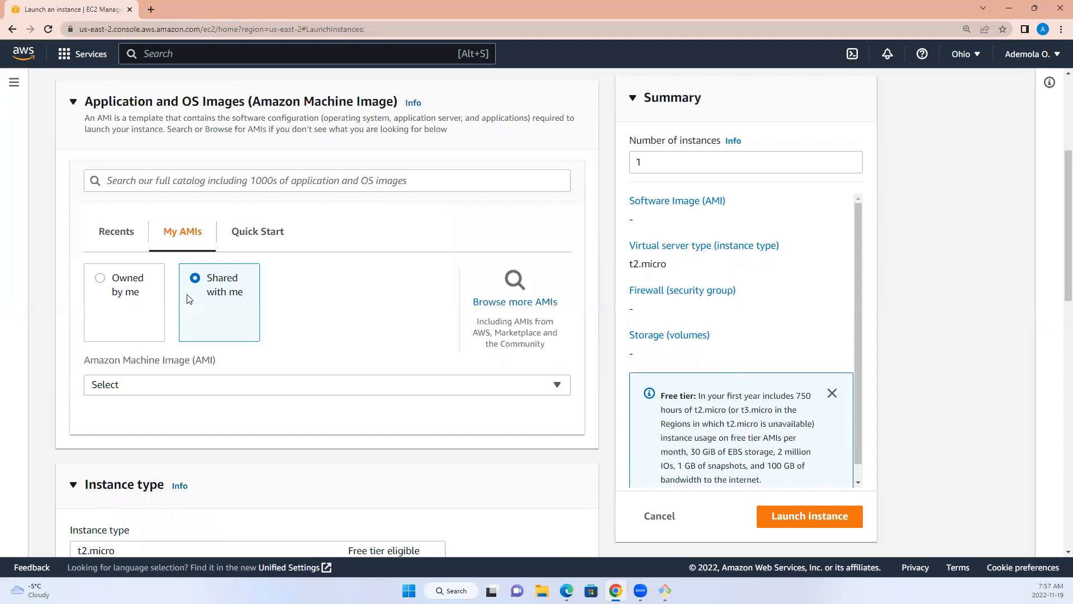
click(101, 279)
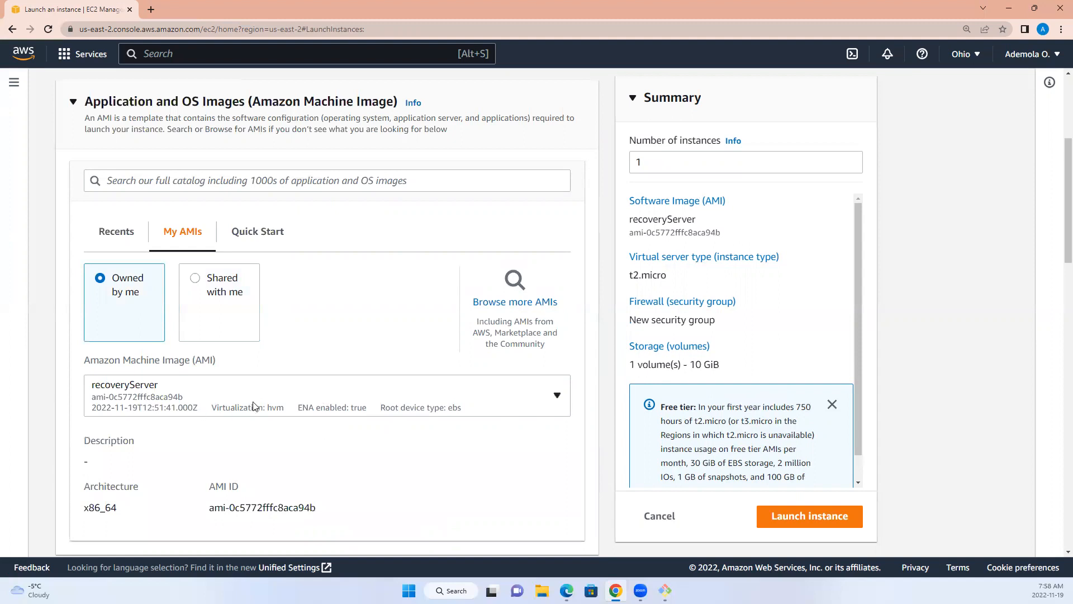
click(558, 395)
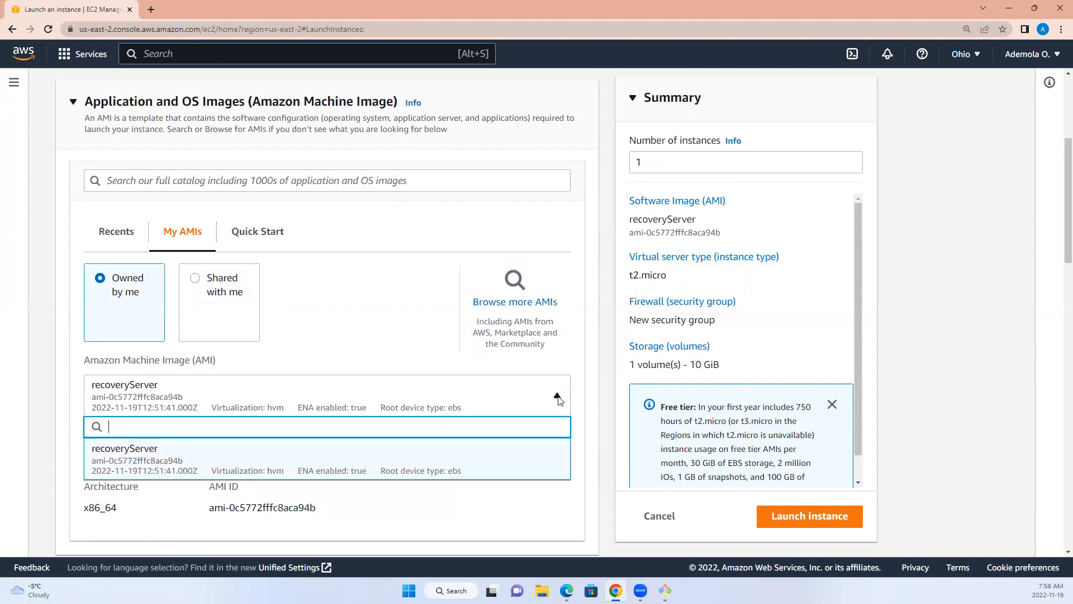
click(558, 400)
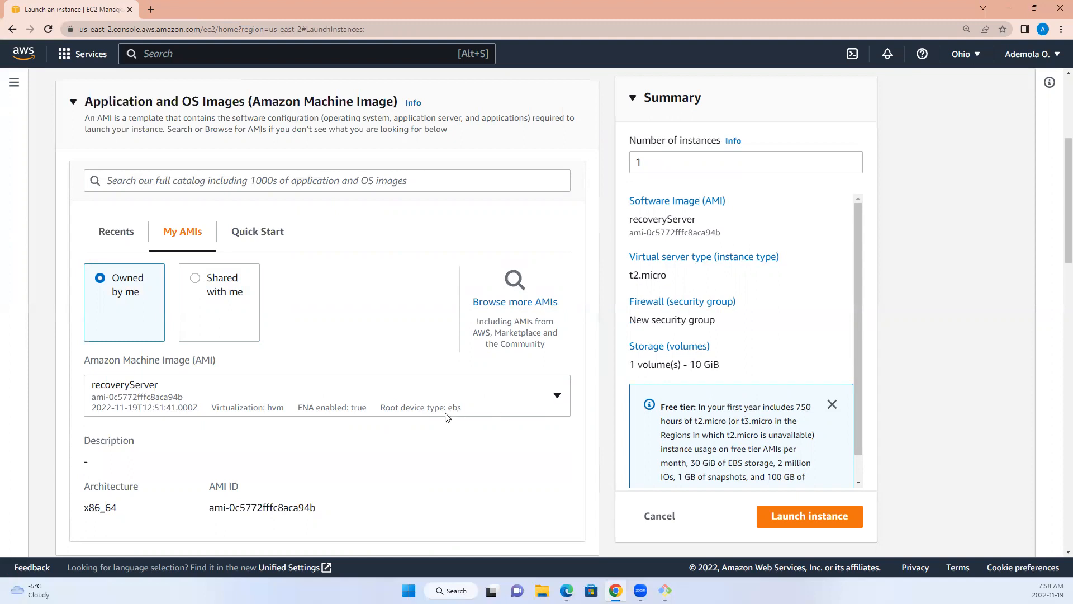
click(457, 391)
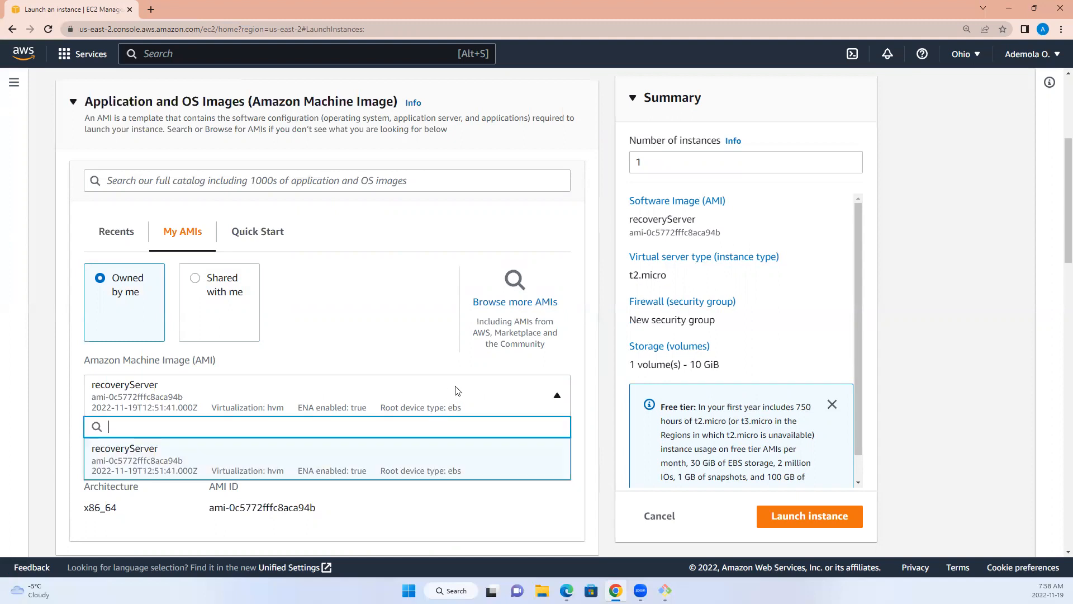
click(484, 462)
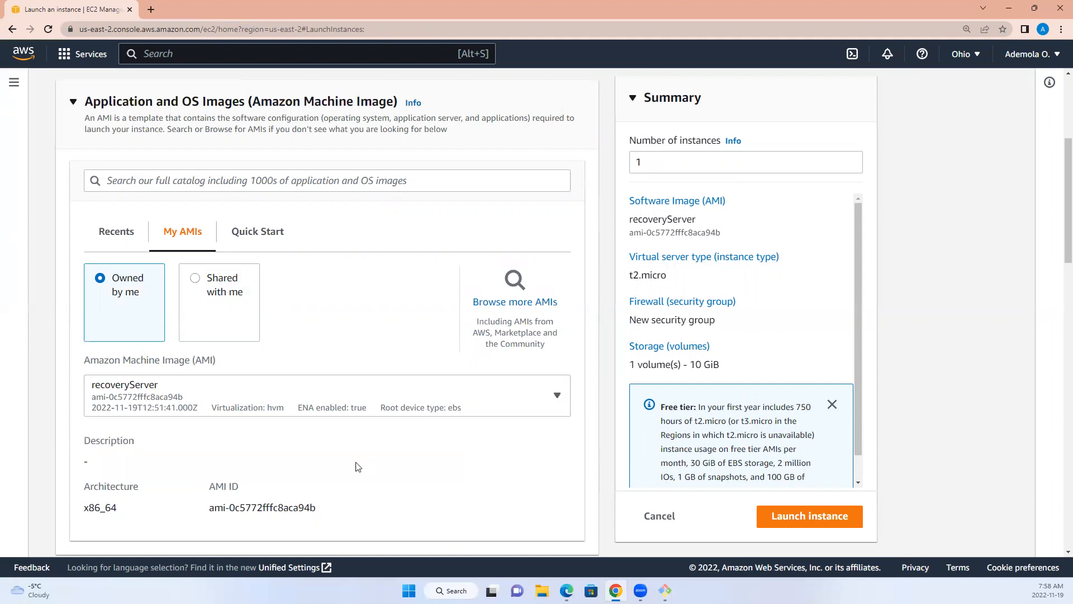
Step: Create a new RSA key pair named recovery in .pem format for the instance login
drag(1059, 219, 1058, 321)
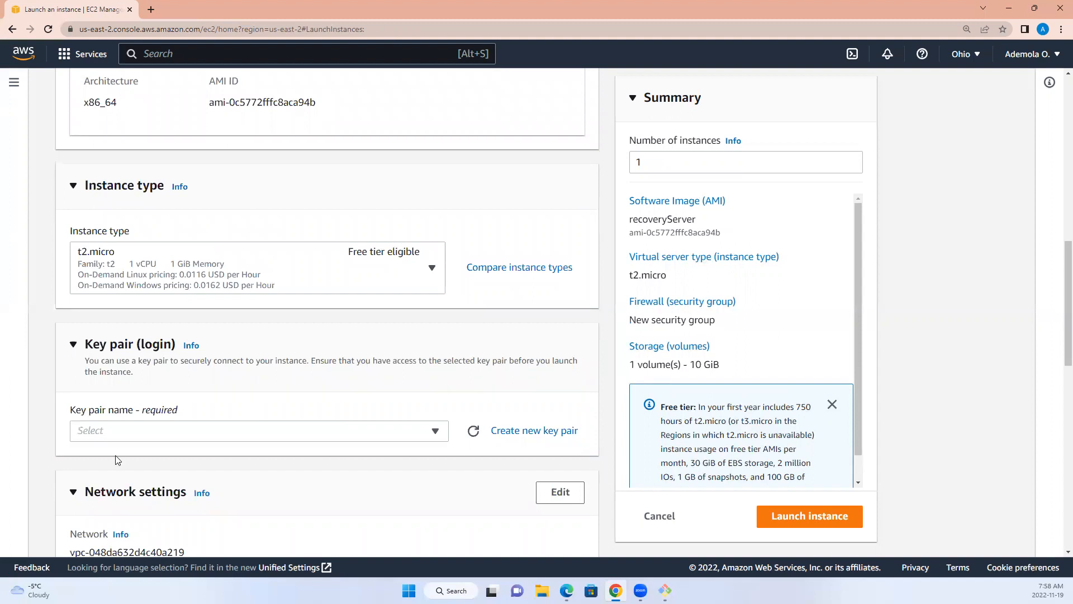
click(303, 434)
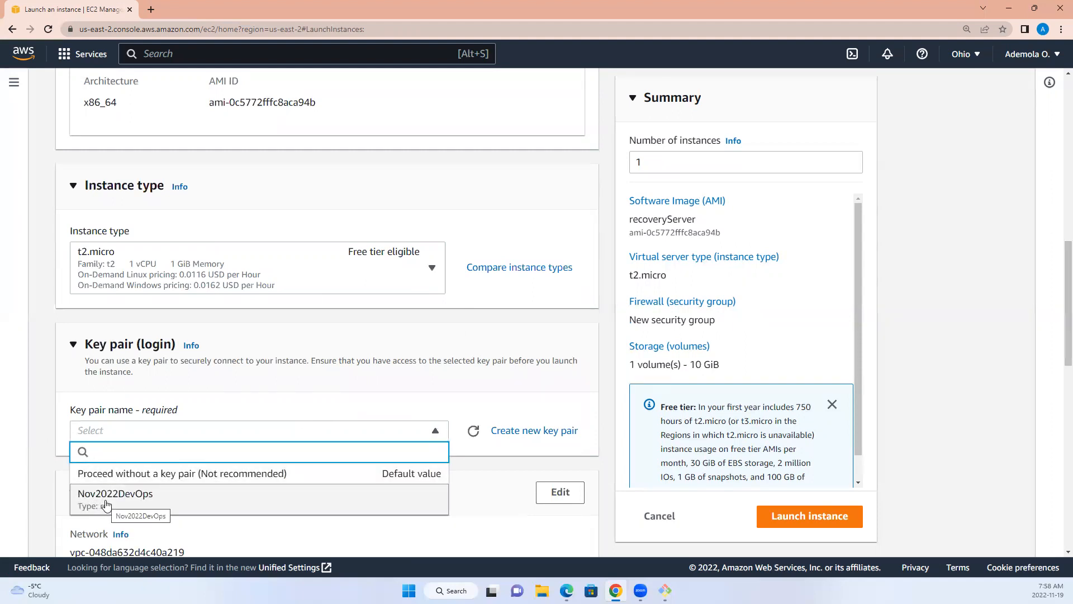
click(524, 435)
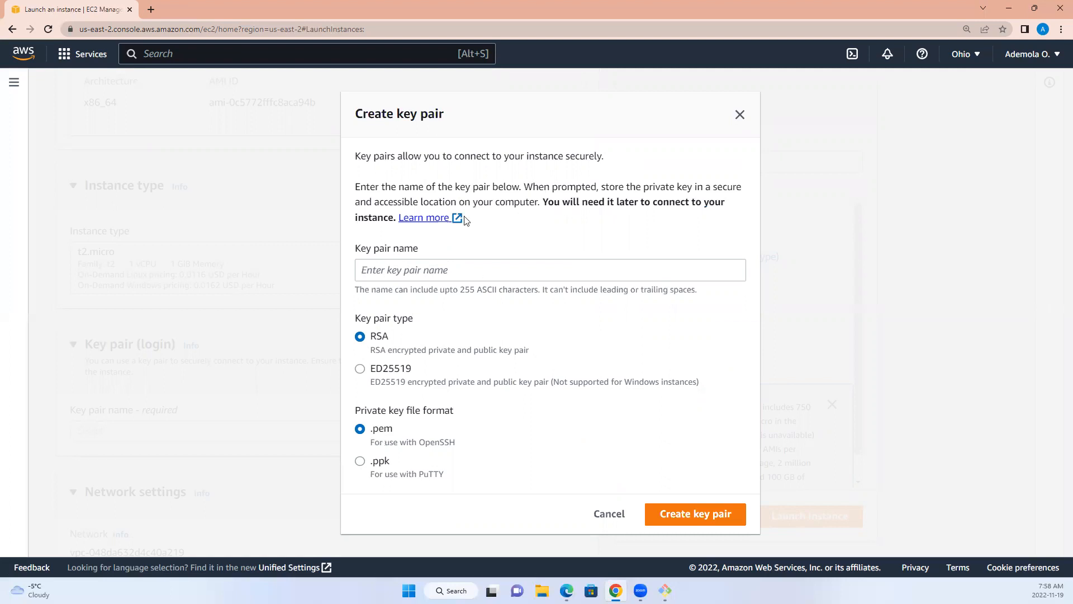
click(374, 271)
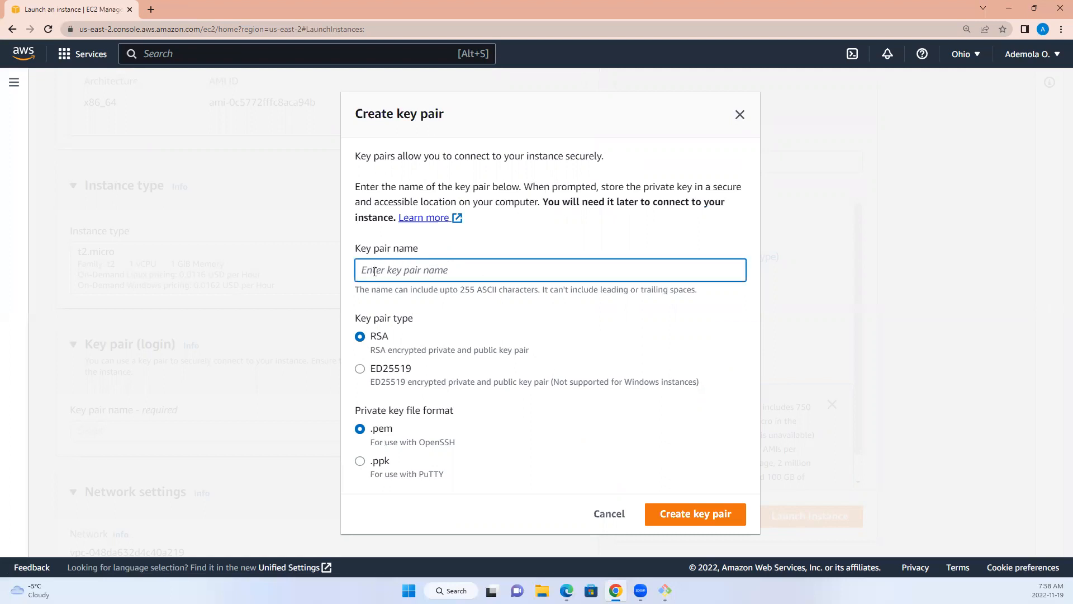
text(recover)
click(695, 520)
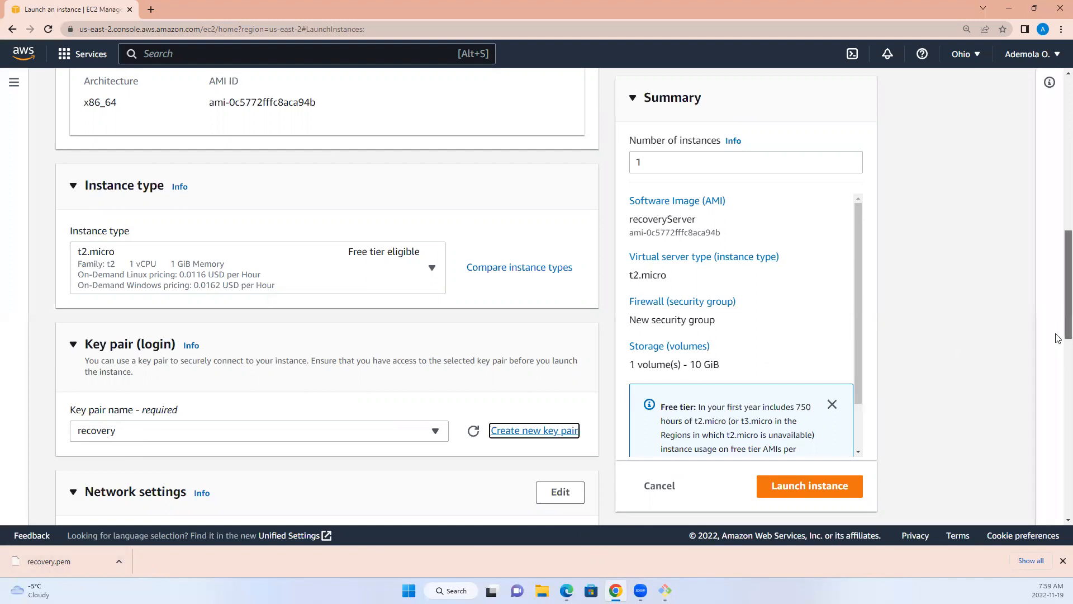
Step: Review the instance's network, security group and storage settings, and launch the instance with the defaults kept
scroll(1058, 380, down, 3)
scroll(1058, 392, down, 5)
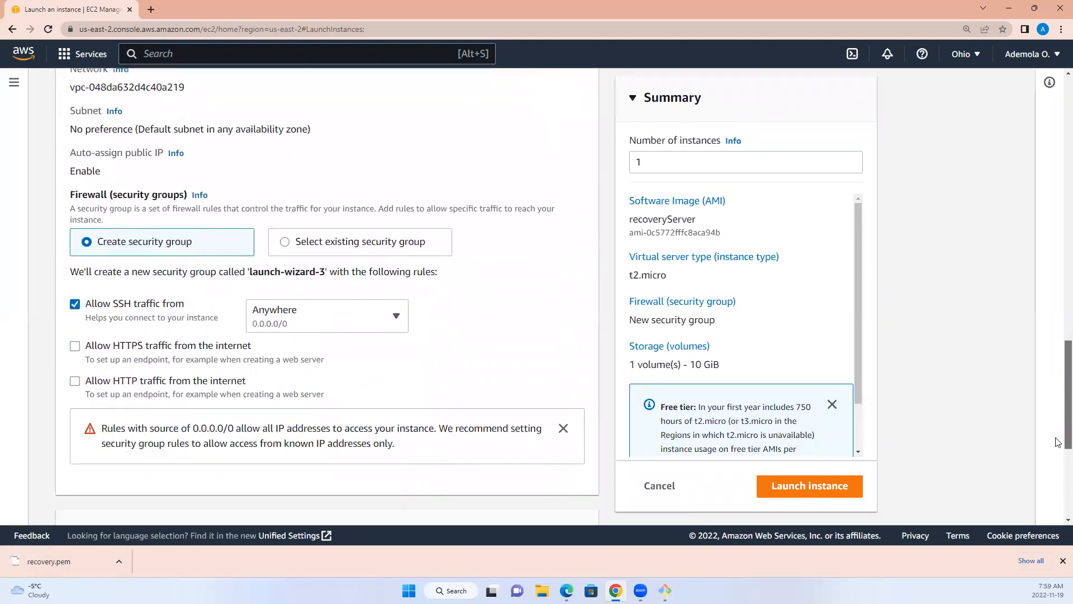
scroll(1058, 453, down, 1)
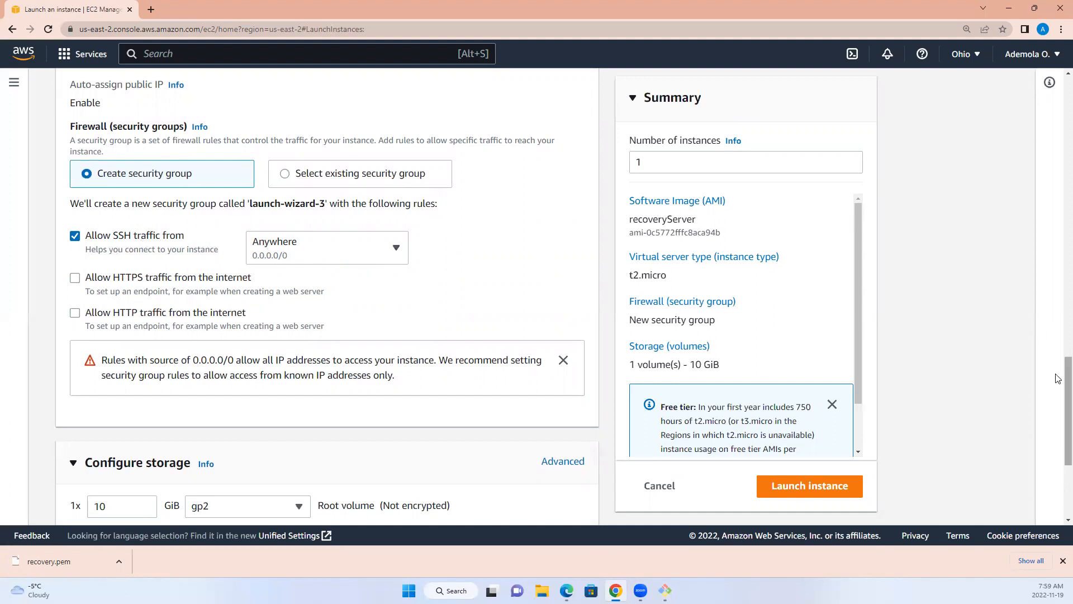
drag(1058, 383, 1058, 430)
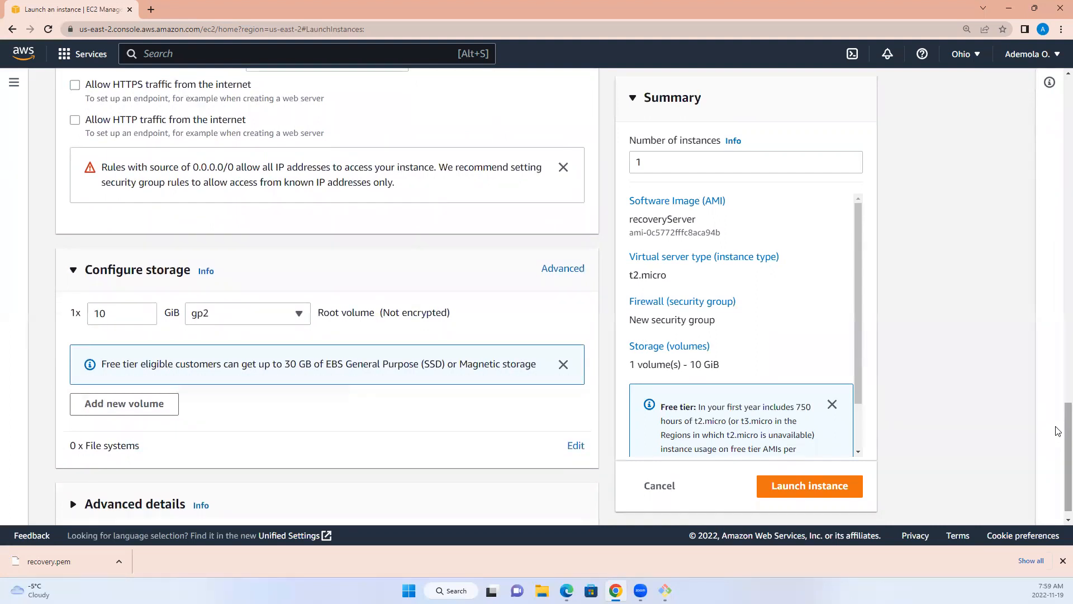
scroll(1058, 430, down, 1)
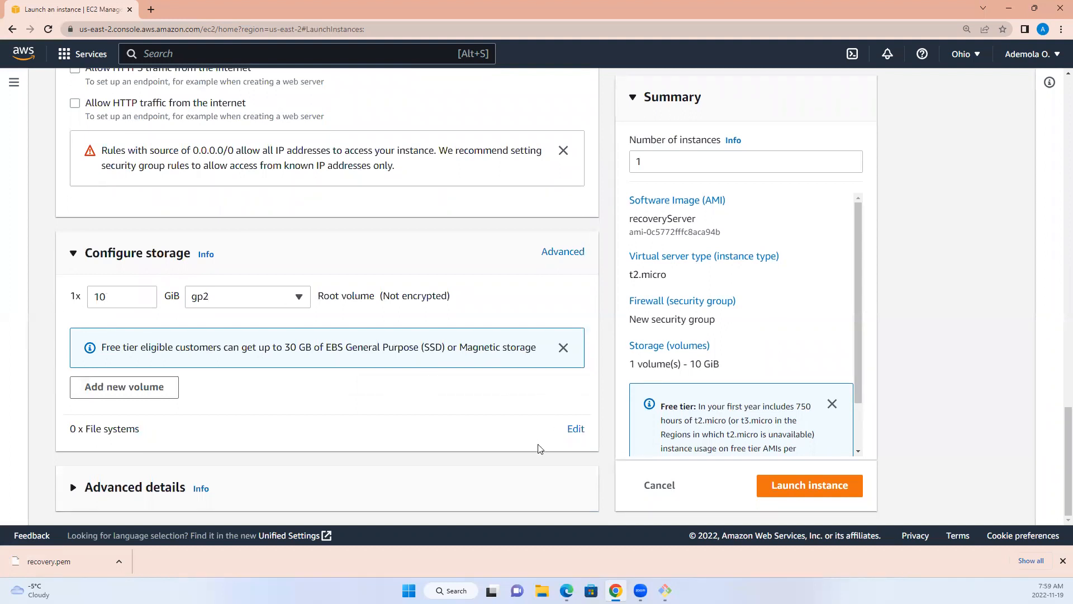
click(803, 486)
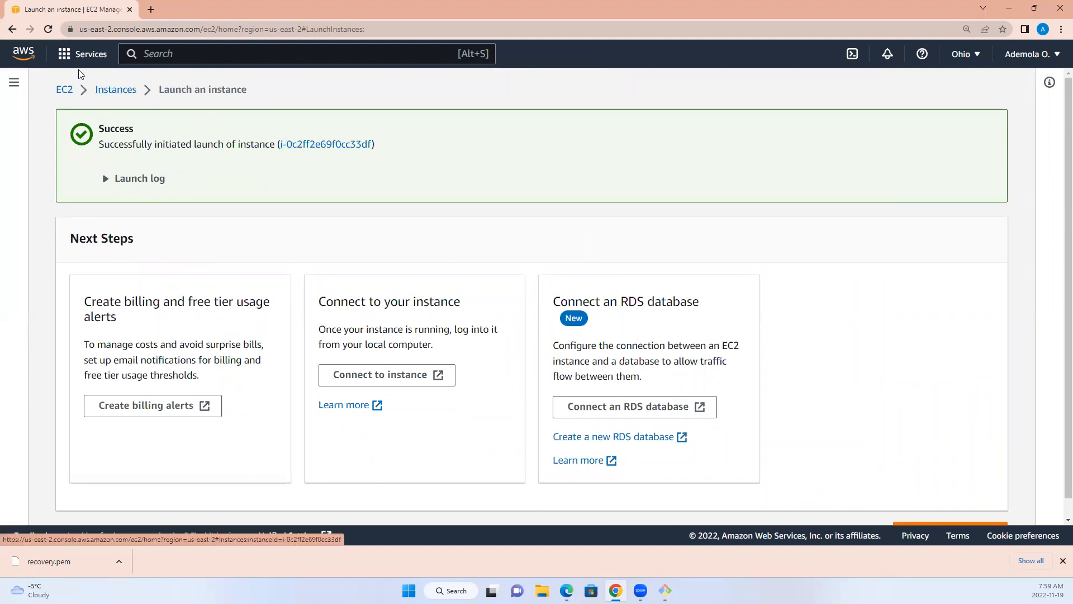
Step: Open the Recovered Linux Server's details from the instances list and switch to the MINGW64 terminal
click(115, 91)
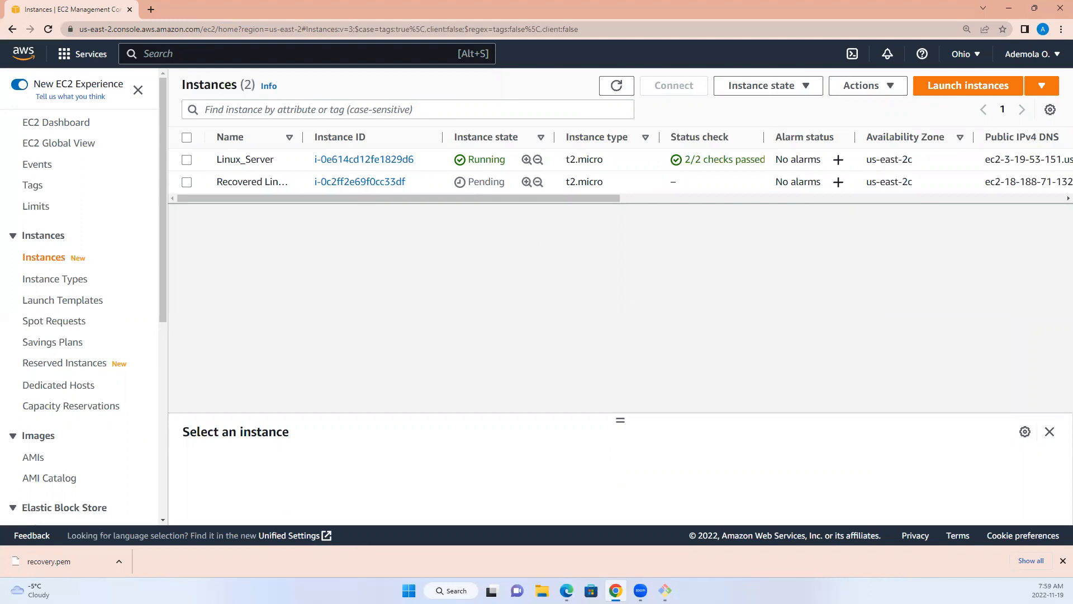
mouse_move(280, 195)
mouse_down()
mouse_move(434, 216)
mouse_move(584, 218)
mouse_move(391, 211)
mouse_move(325, 194)
mouse_move(264, 203)
mouse_up()
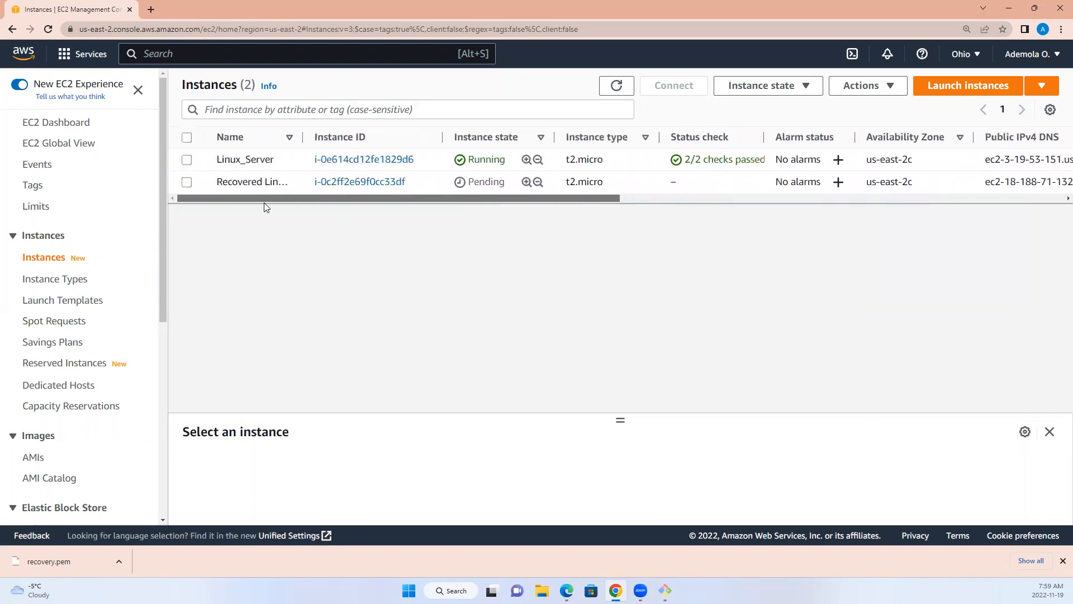
click(374, 182)
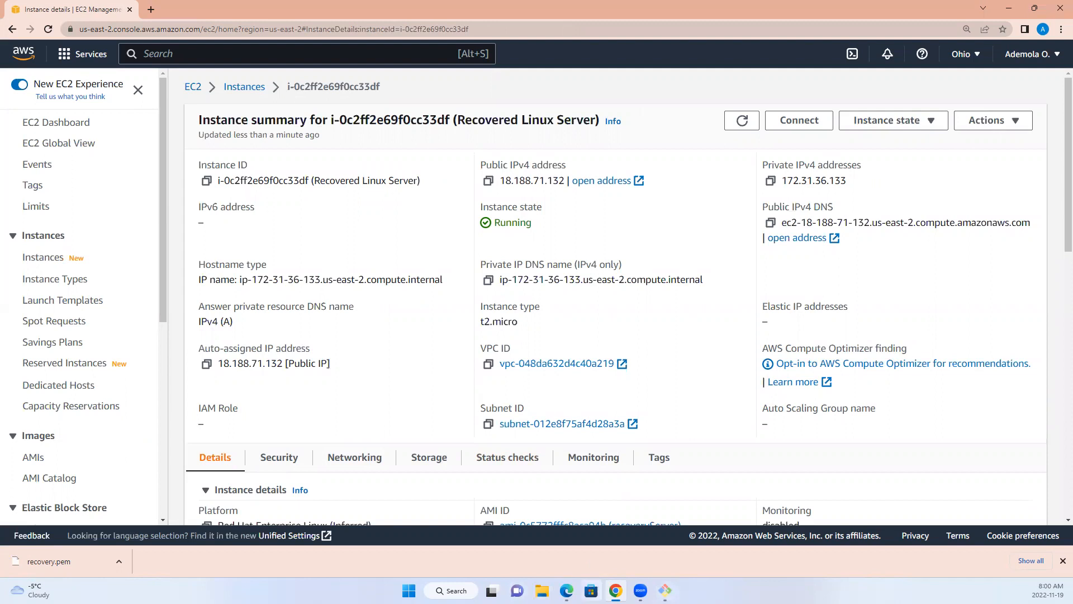
mouse_move(664, 590)
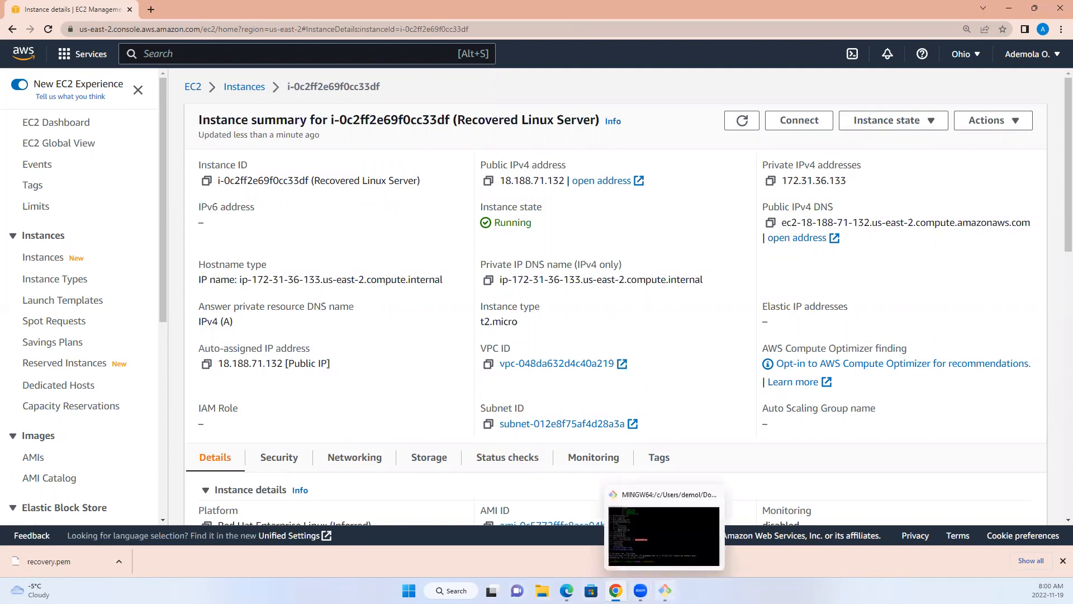
click(664, 536)
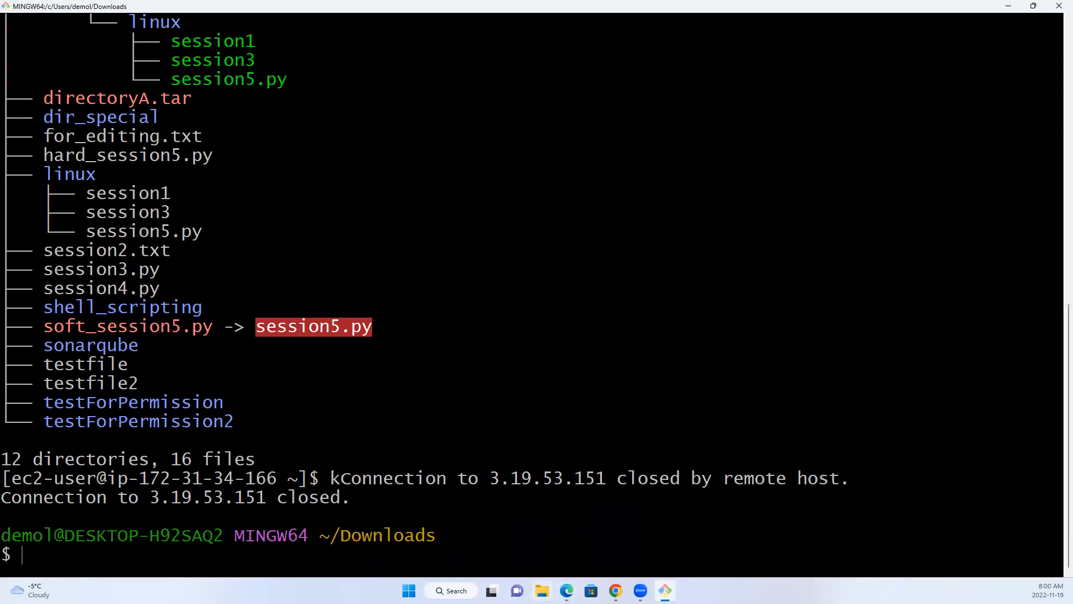
Step: Launch MobaXterm and start setting up a new SSH session
click(450, 590)
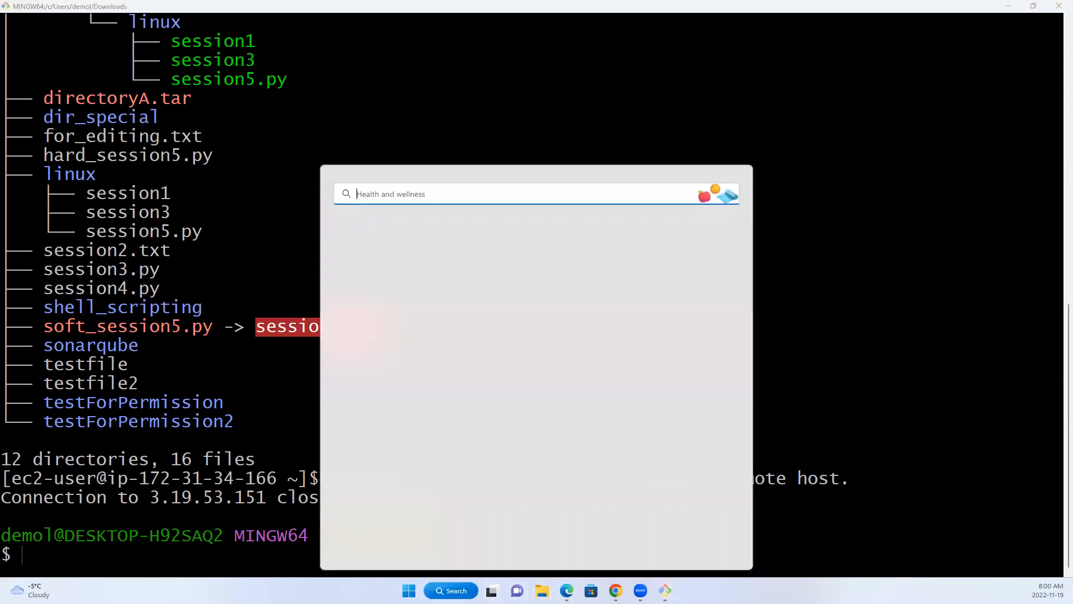
text(mobax)
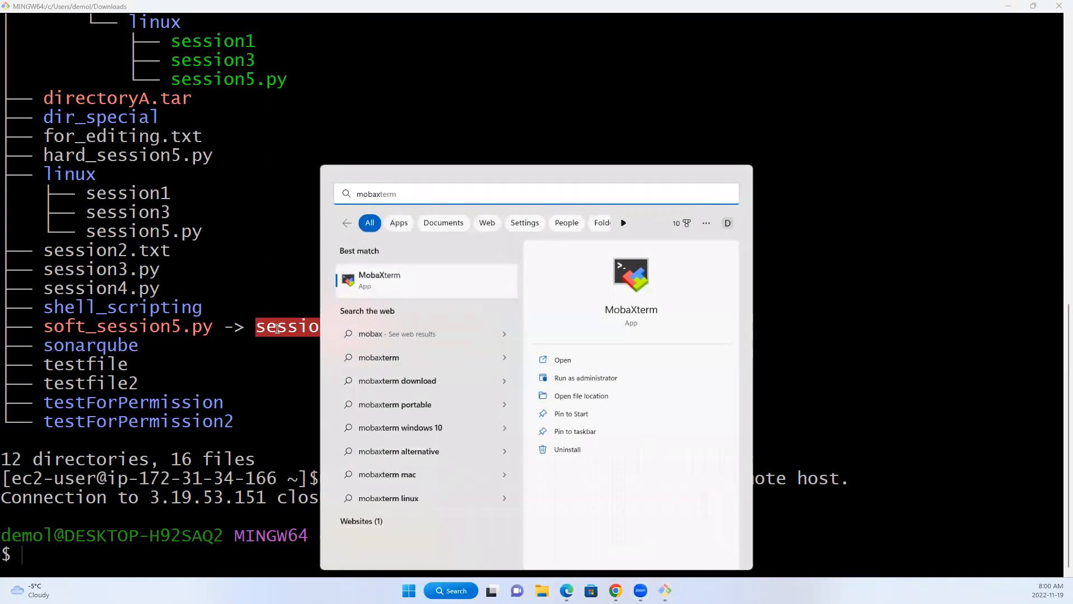
click(420, 289)
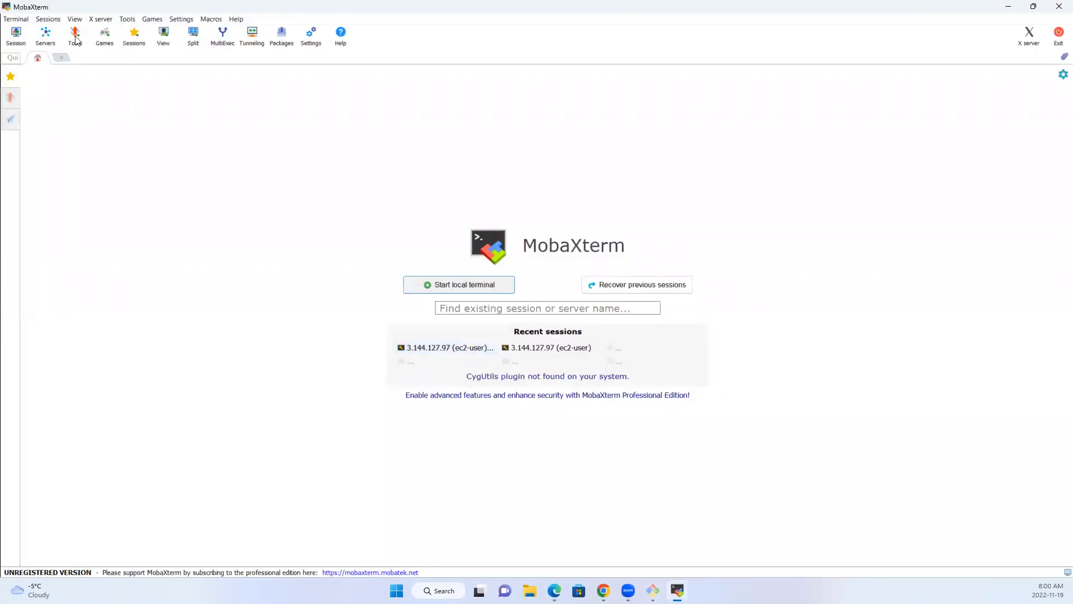
click(15, 19)
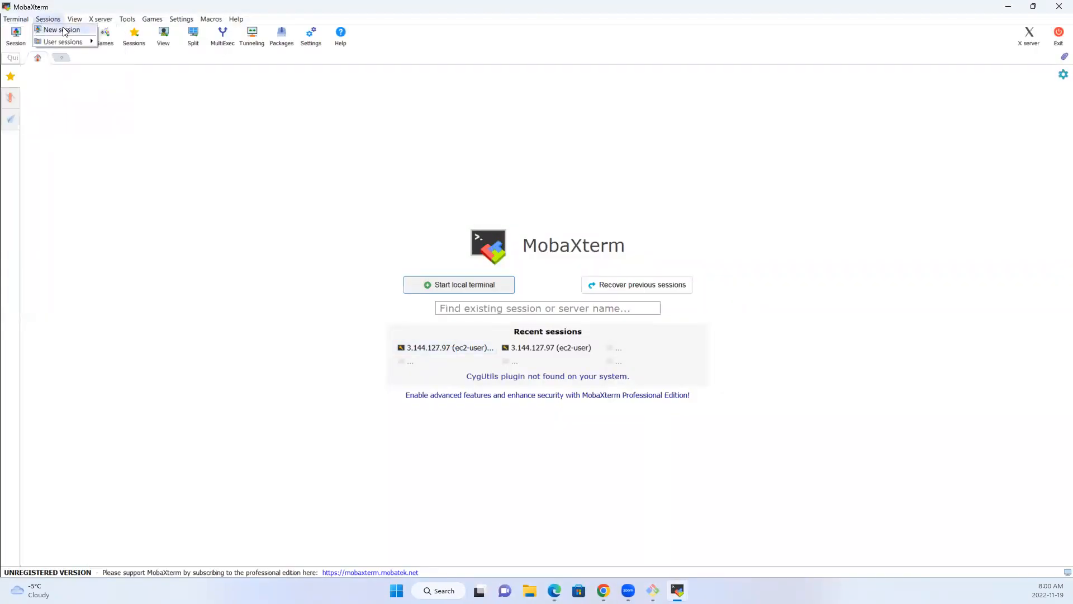
click(63, 31)
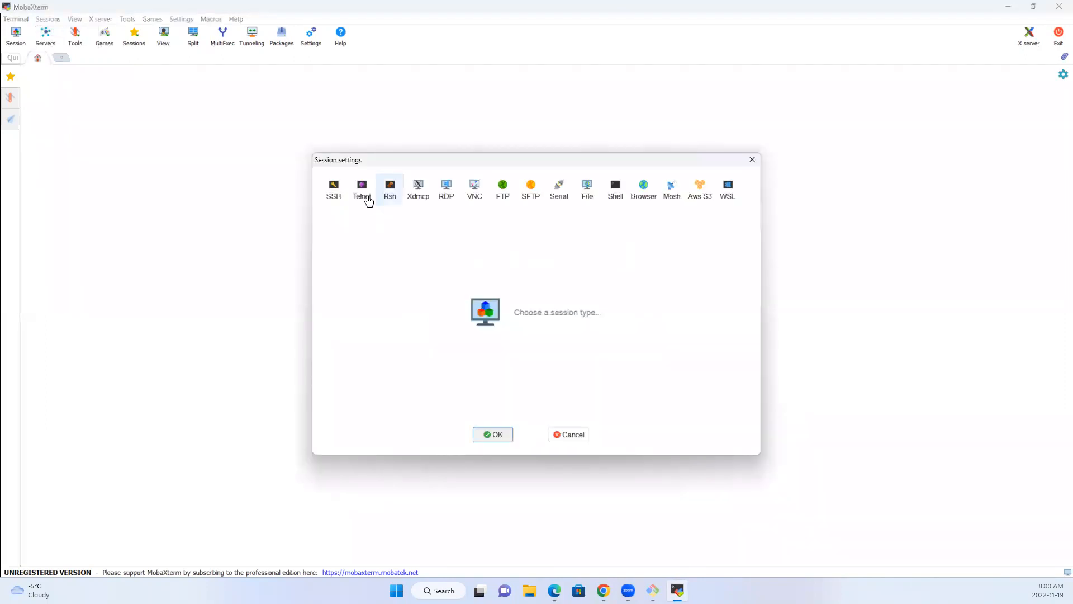
click(336, 193)
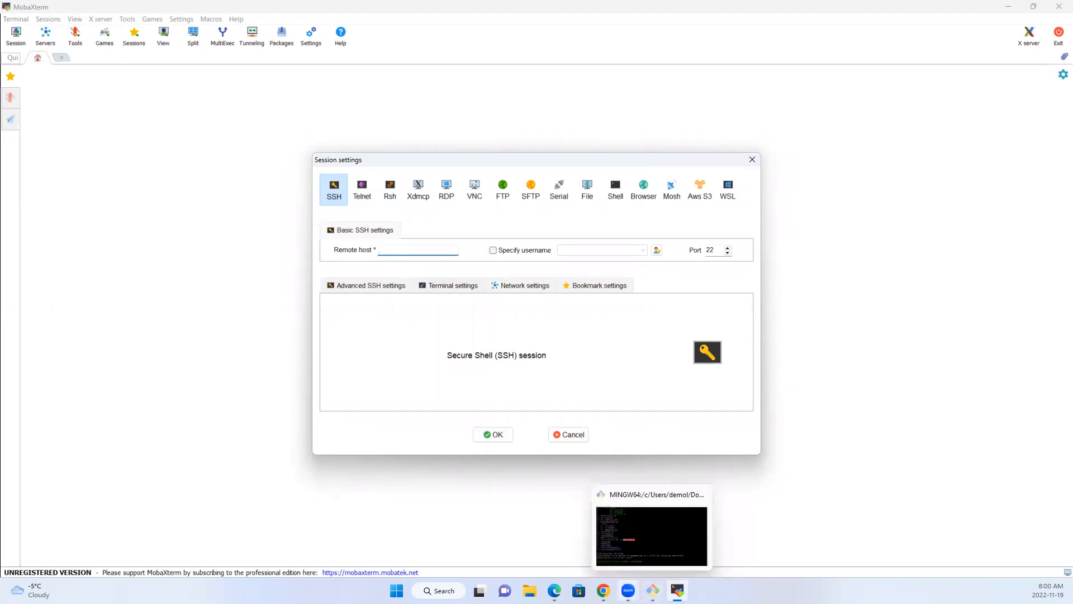
Step: Copy the Recovered Linux Server's public IPv4 address from the EC2 console, set it as the session's remote host, and specify the username ec2-user
click(603, 590)
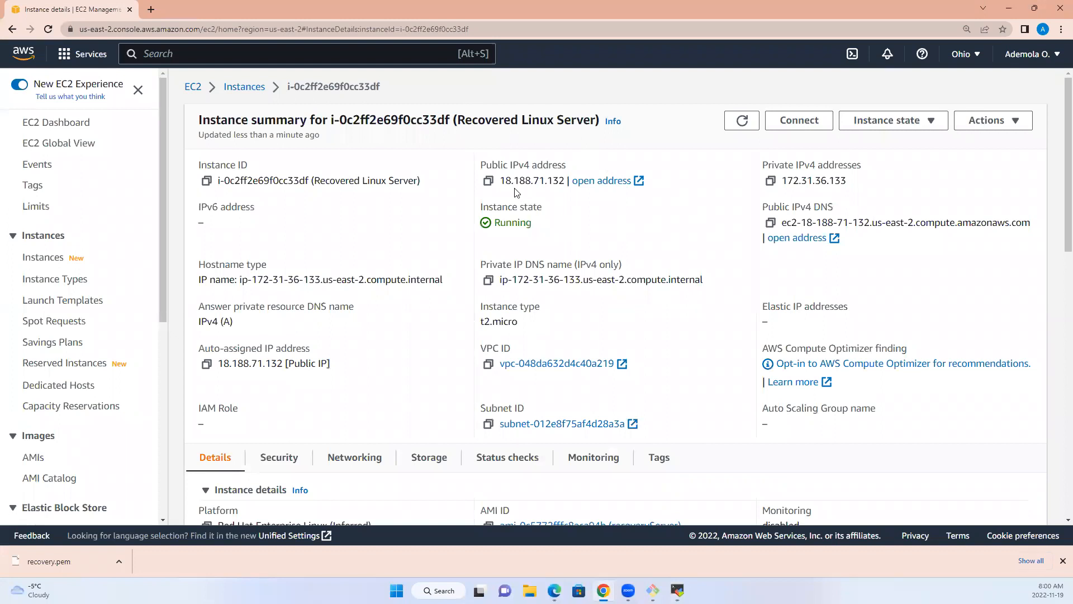
click(488, 181)
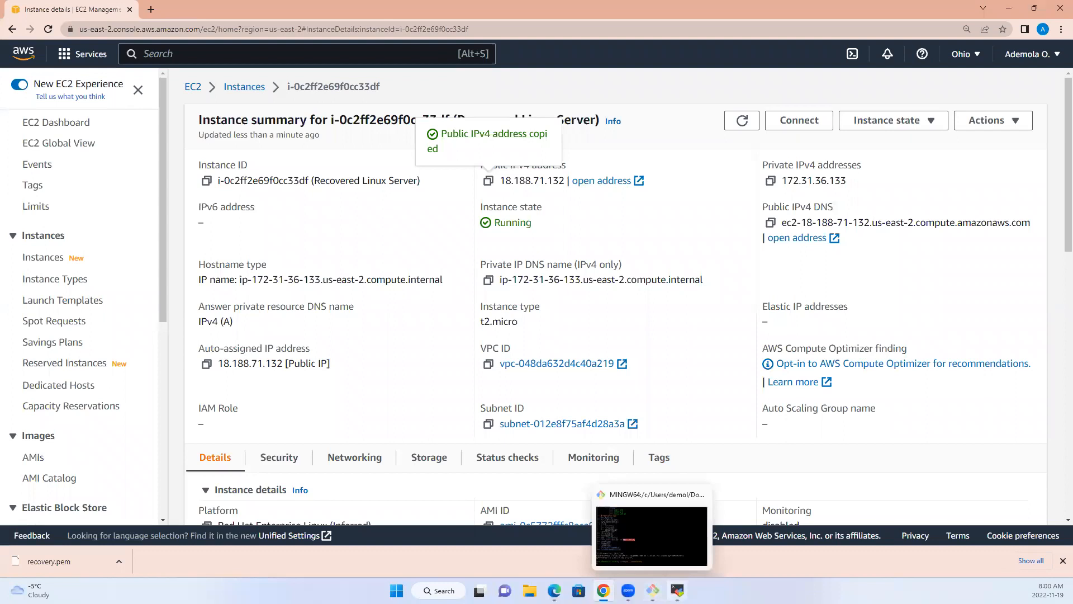
click(678, 591)
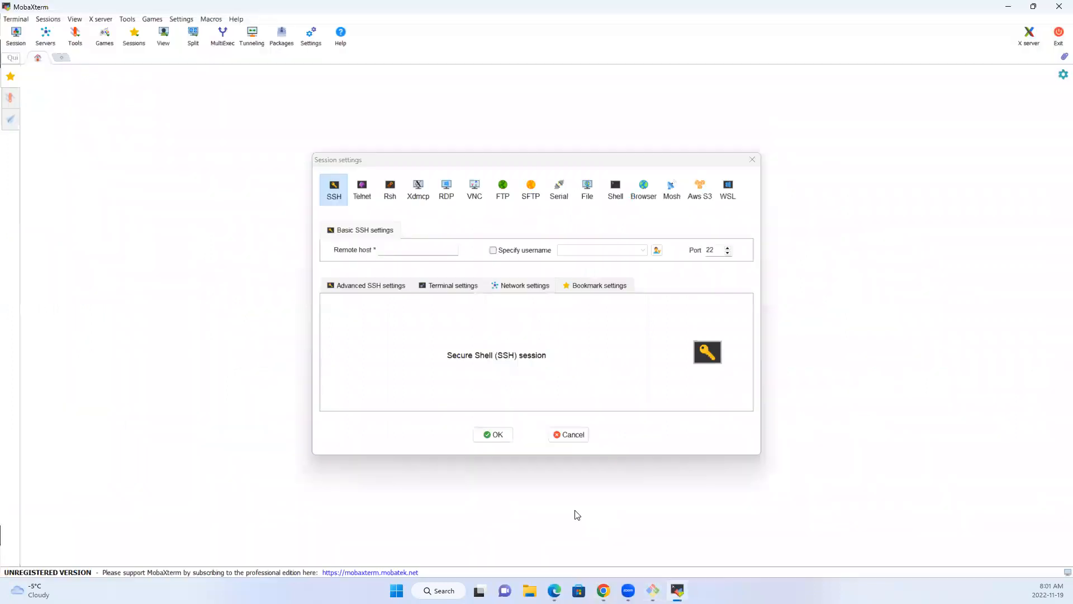
click(388, 252)
key(ctrl+v)
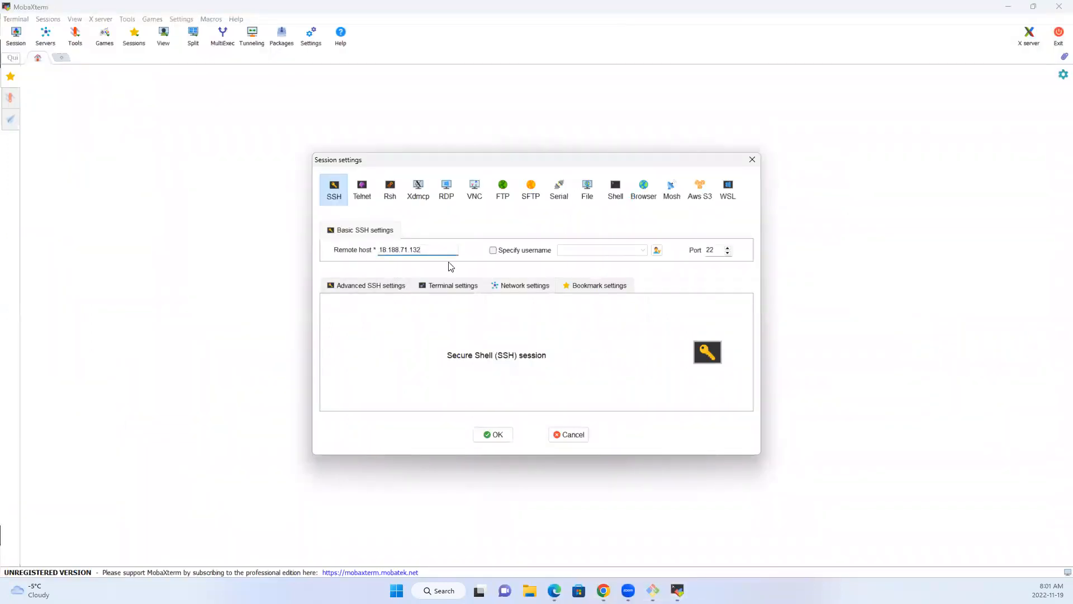
click(493, 250)
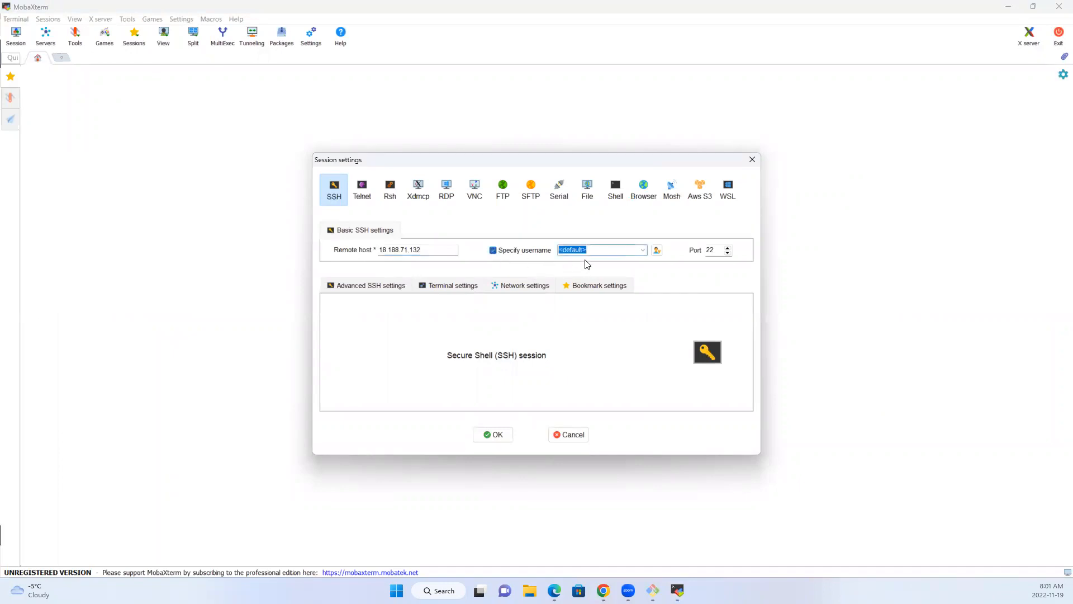
text(ec2-user)
Step: Set the session to use the recovery.pem private key from Downloads and open the SSH connection
click(386, 288)
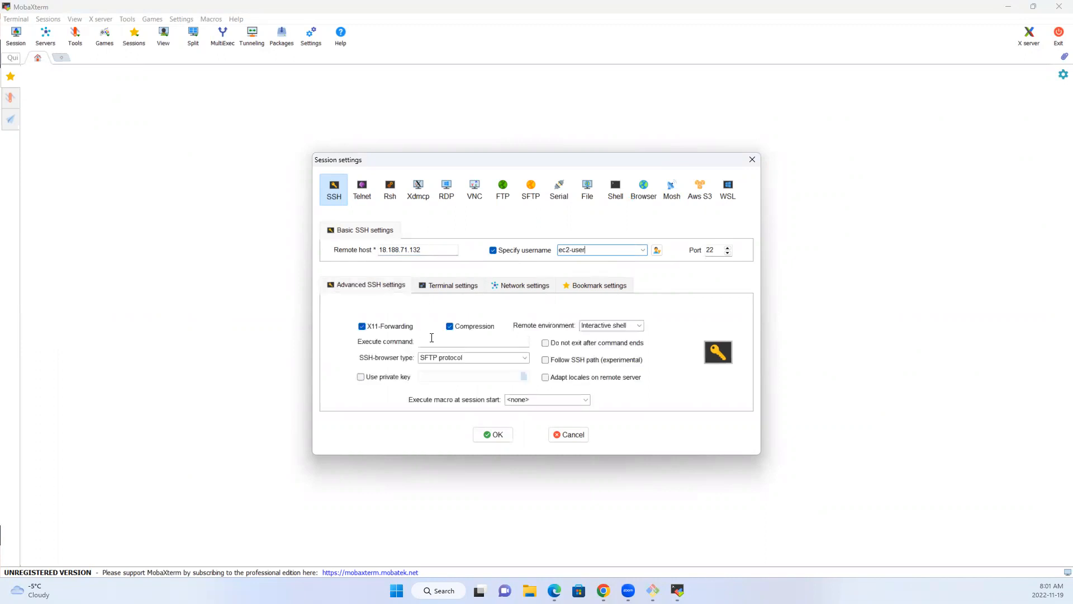
click(361, 378)
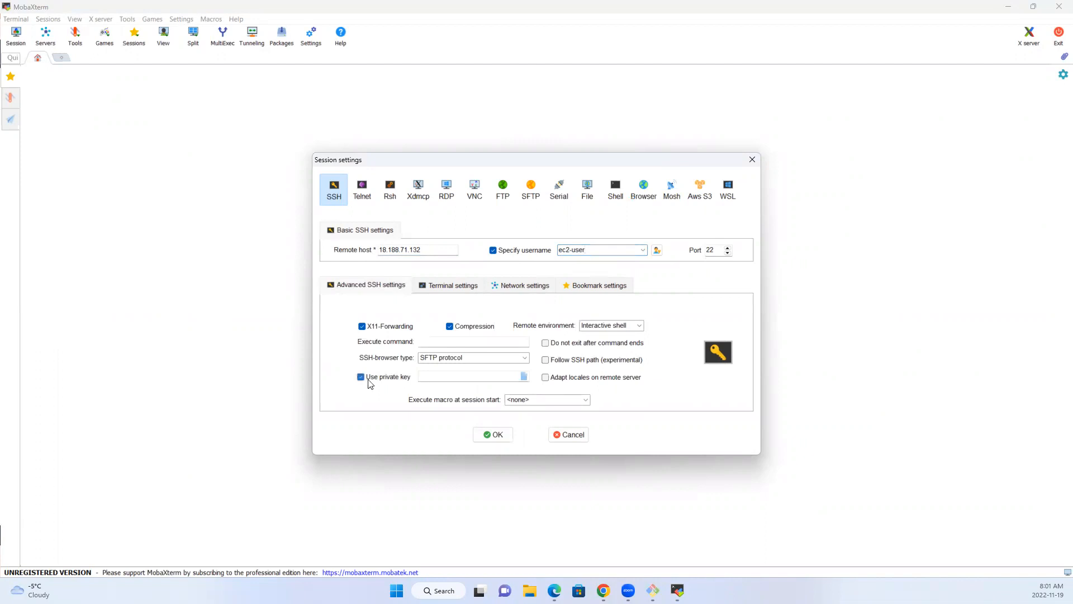
click(524, 377)
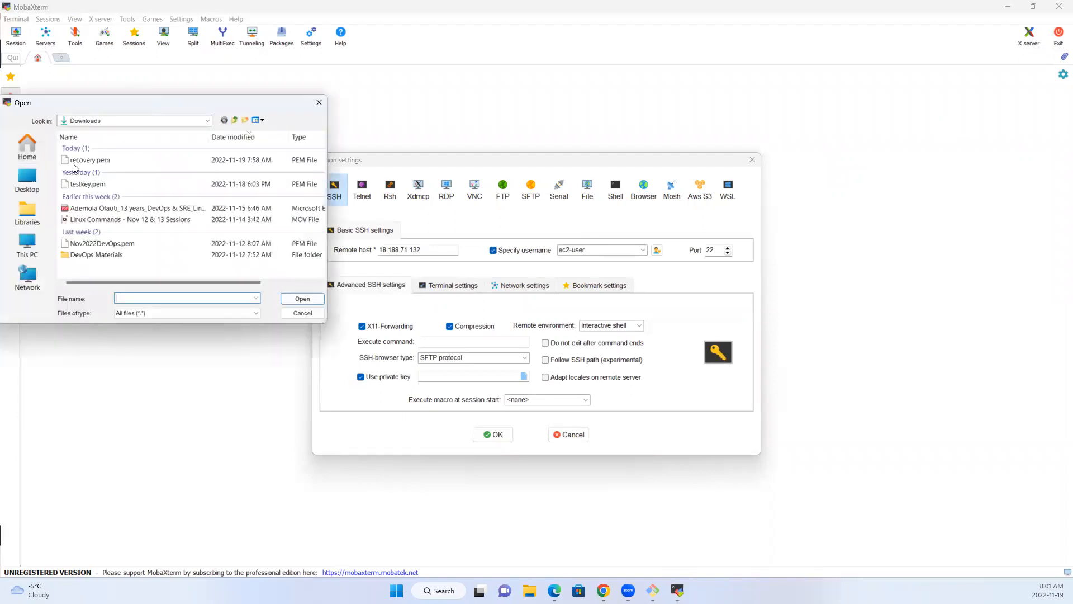
click(130, 162)
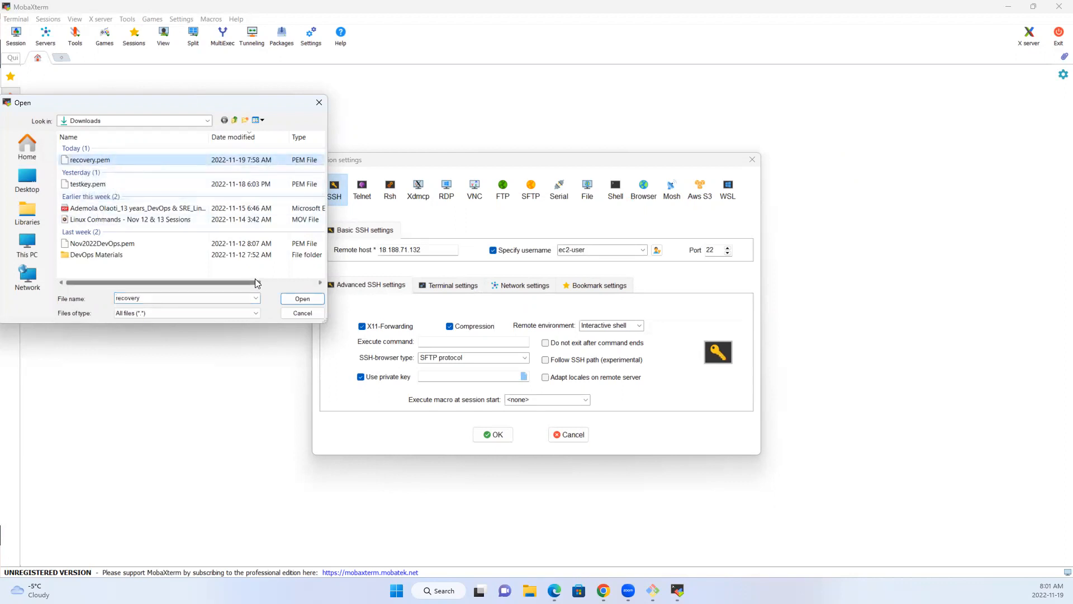
click(291, 302)
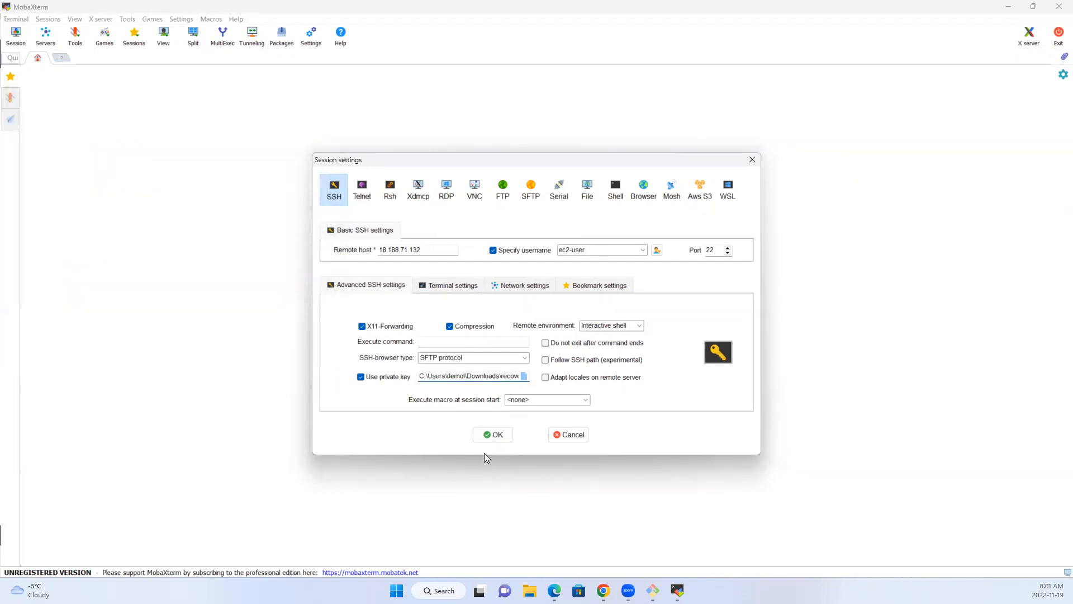
click(484, 439)
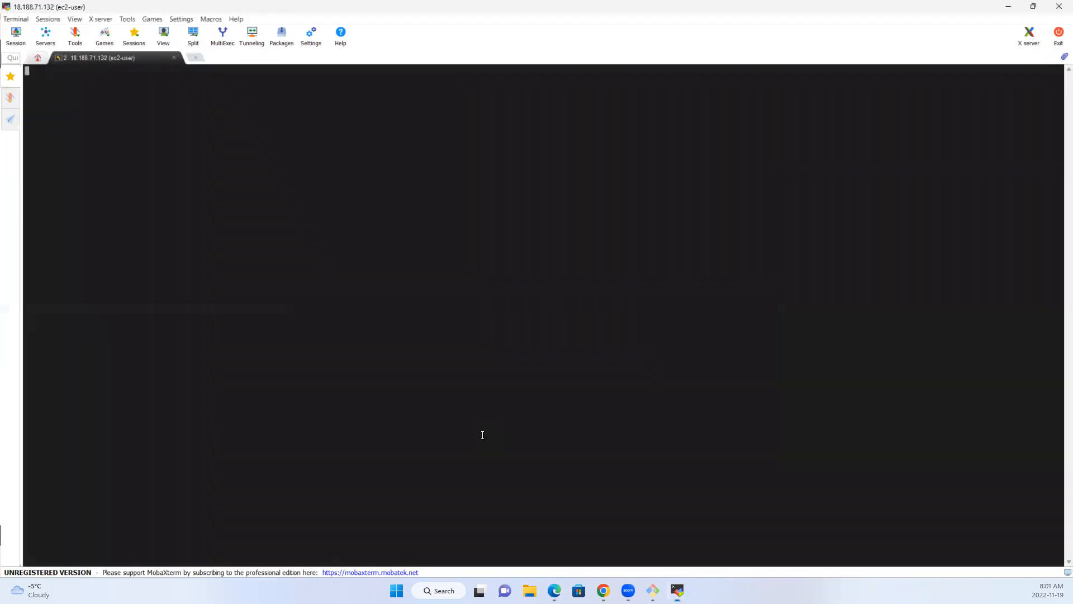
Step: Enlarge the SSH terminal's text and clear the login banner from the screen
ctrl+scroll(483, 435, up, 6)
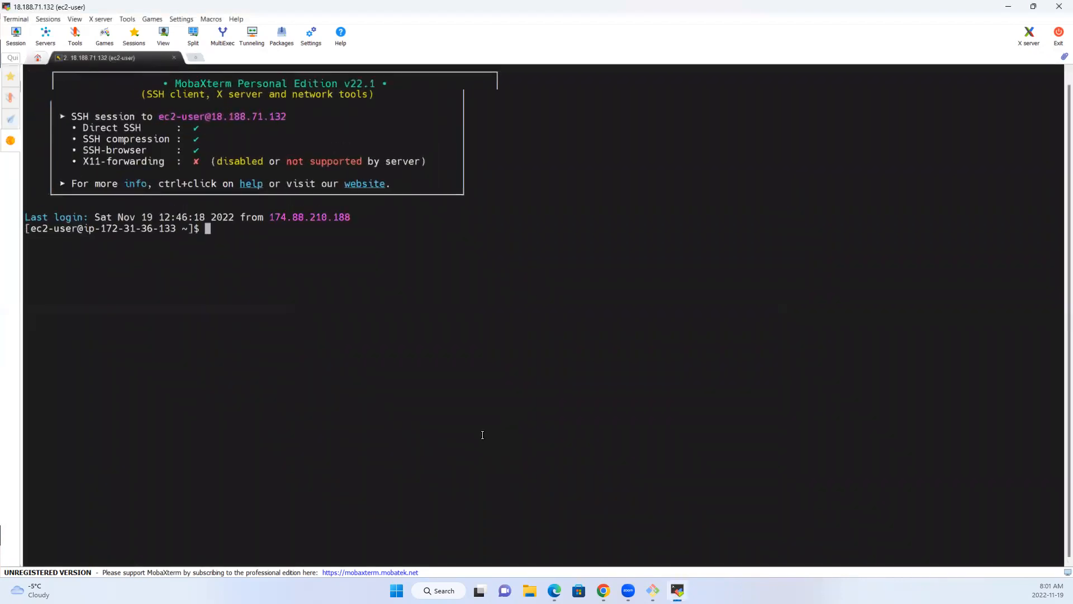
ctrl+scroll(483, 435, up, 2)
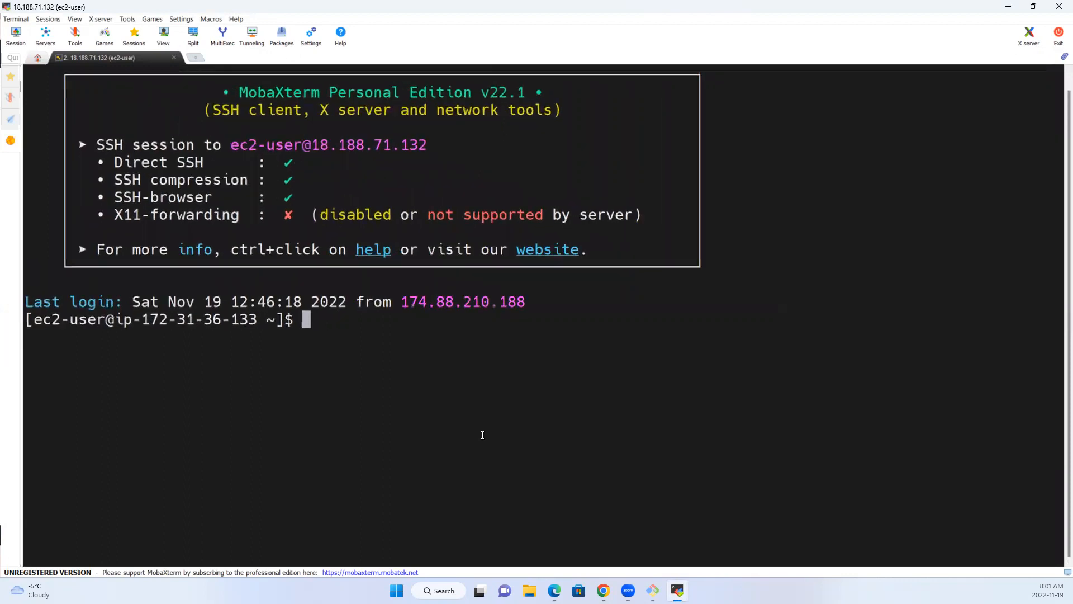
text(clear)
key(Return)
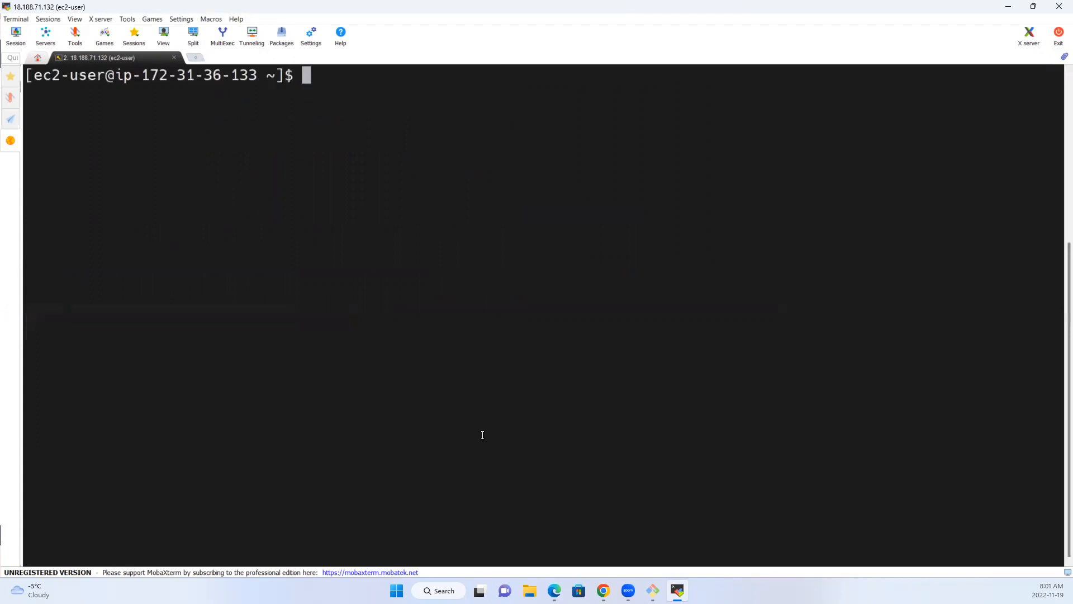
ctrl+scroll(482, 435, up, 3)
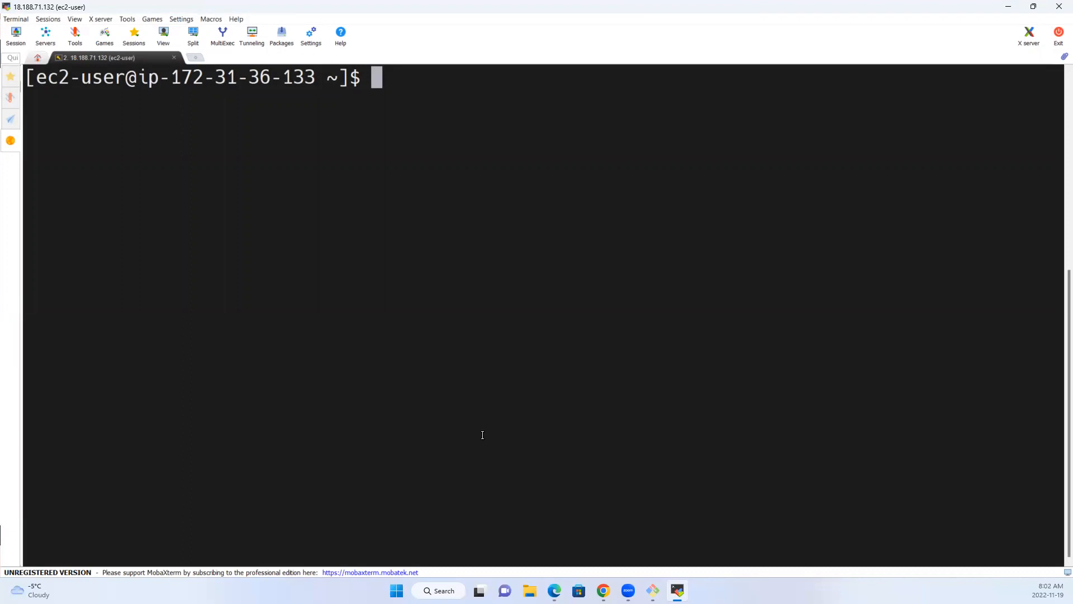
Step: List the contents of the recovered server's home directory with ls and clear the terminal
text(ls)
key(Return)
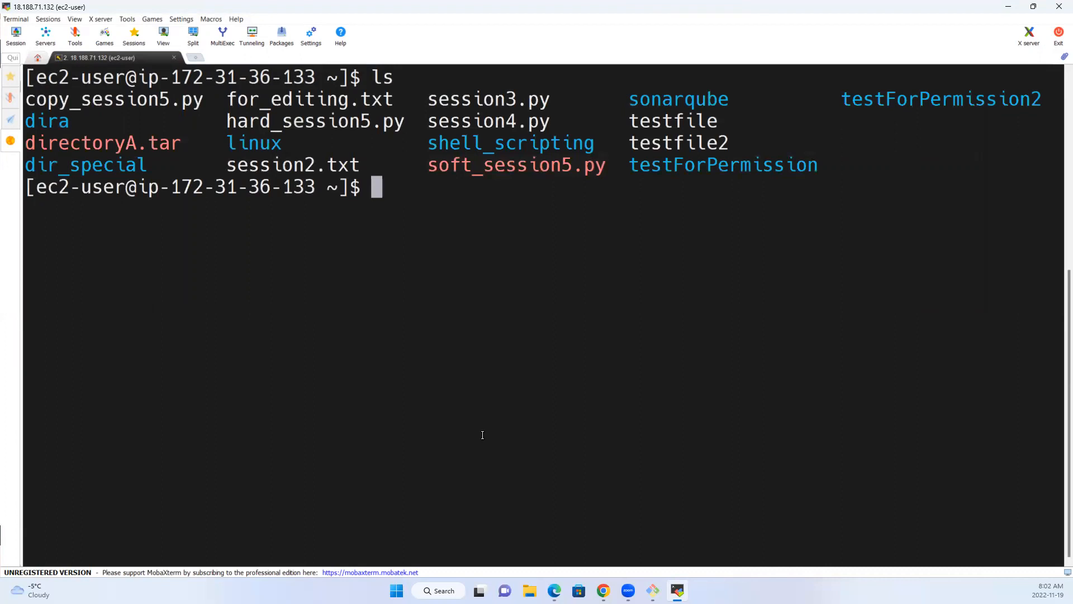
text(clear)
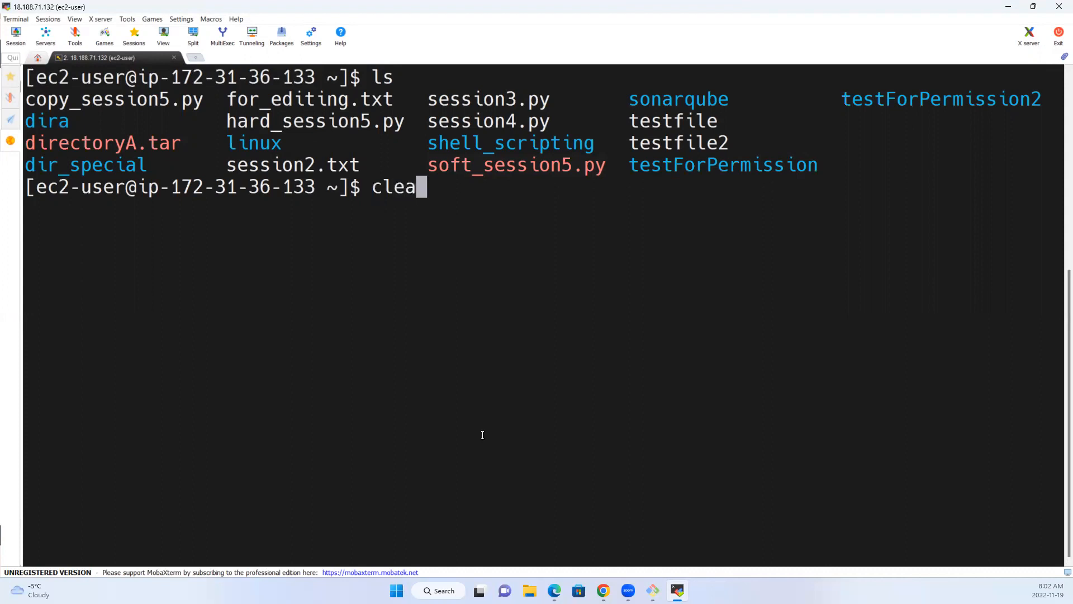
key(Return)
Step: Display the recovered server's full directory structure with tree and look through the output
text(tree)
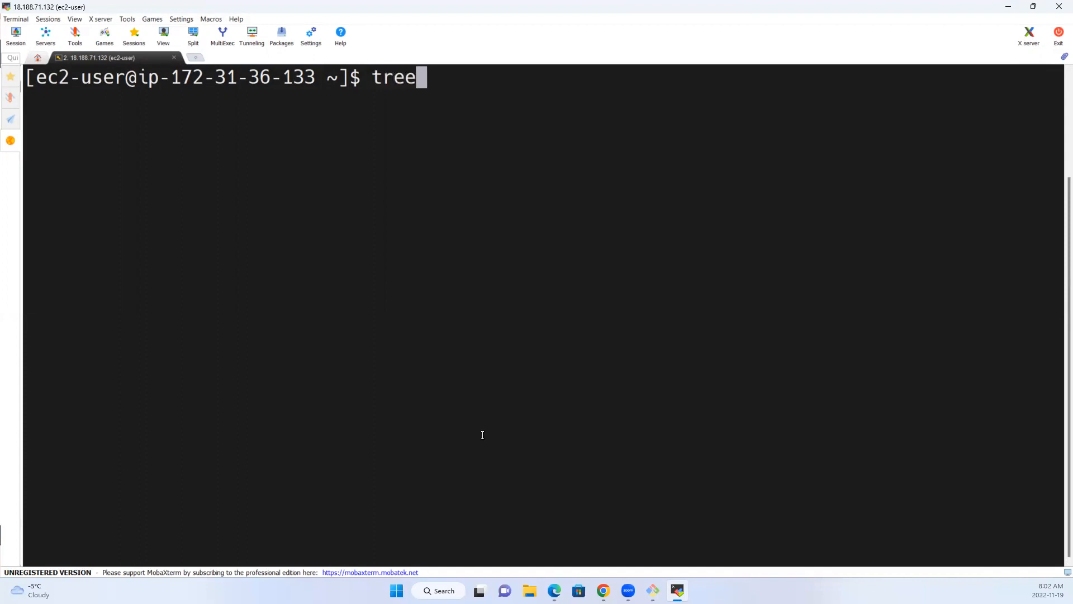
key(Return)
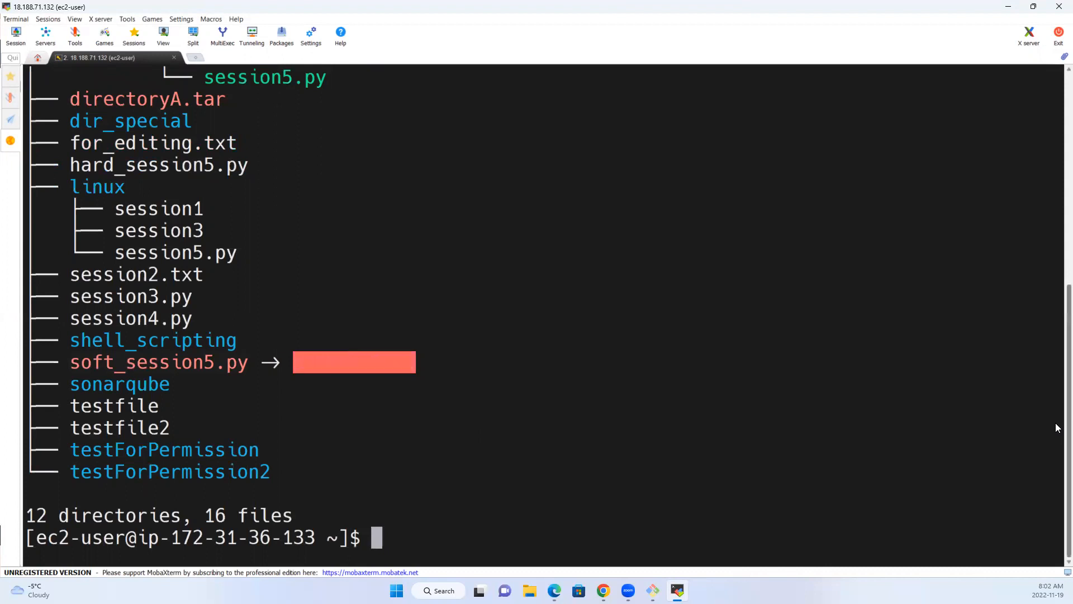
scroll(1055, 422, up, 3)
scroll(1058, 336, up, 1)
scroll(1057, 354, down, 2)
scroll(1057, 358, up, 1)
scroll(1056, 360, down, 2)
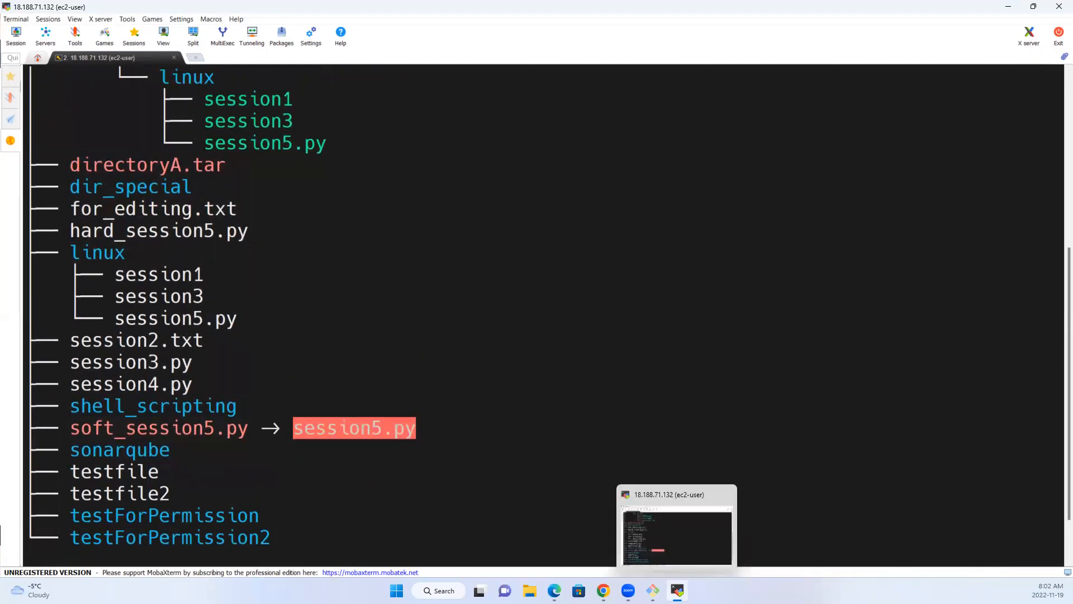
Step: Arrange the MobaXterm session and the MINGW64 terminal side by side, with MobaXterm on the left half of the desktop
click(1033, 7)
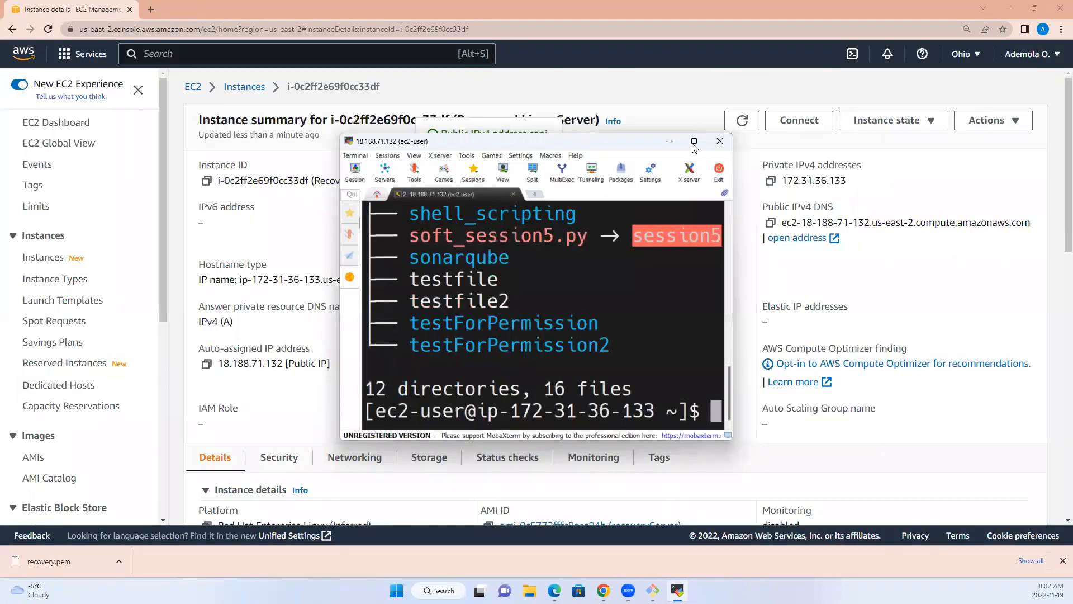
mouse_move(696, 144)
click(618, 179)
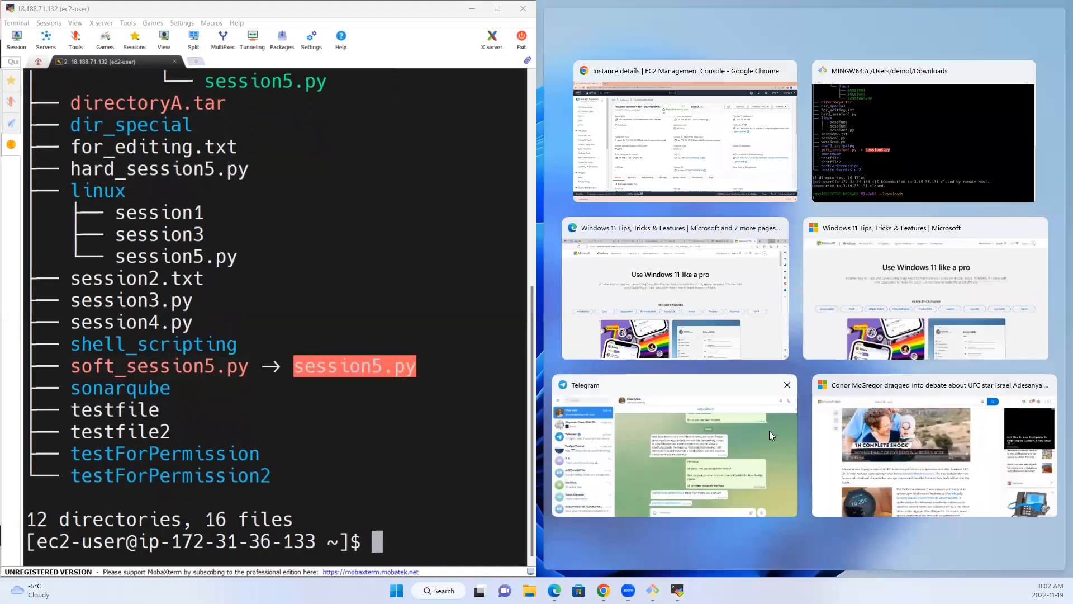
click(896, 139)
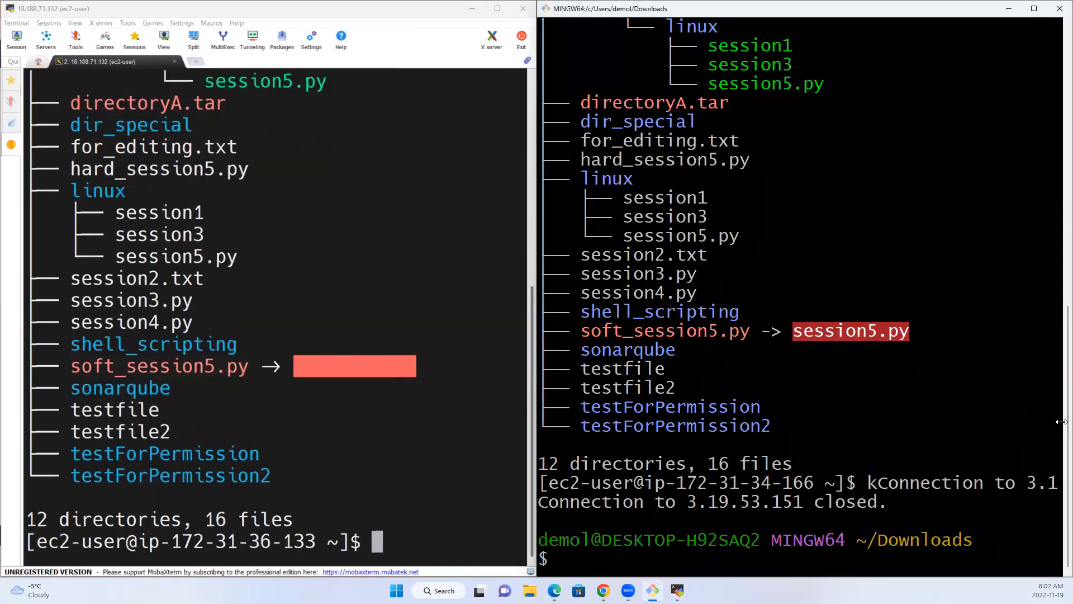
Step: Compare the tree listings of the original and recovered servers from their start, and highlight the private IP in each server's prompt
scroll(1057, 402, up, 3)
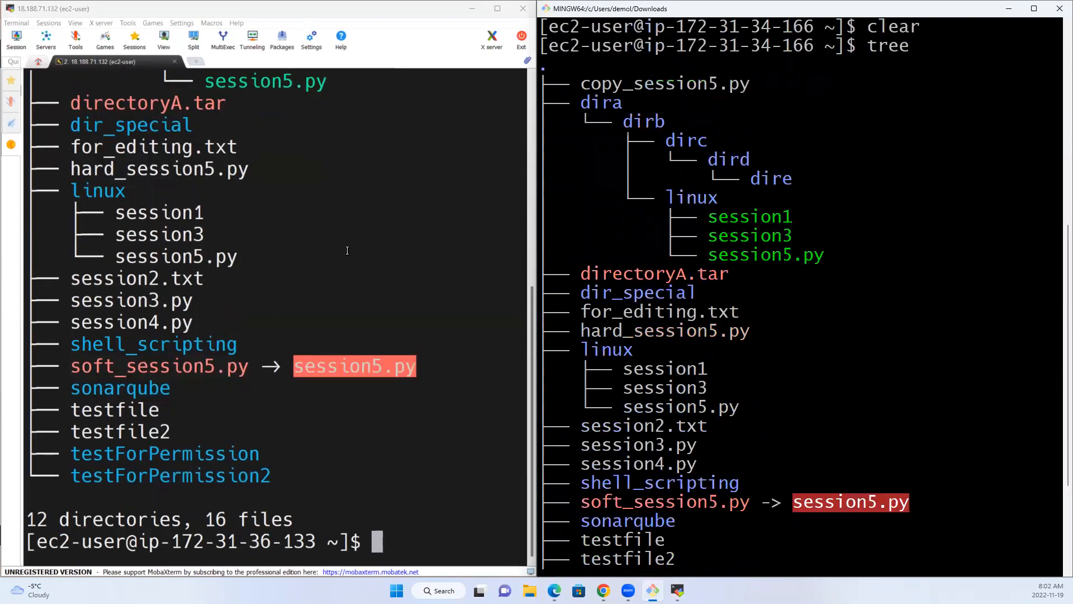
scroll(164, 139, up, 3)
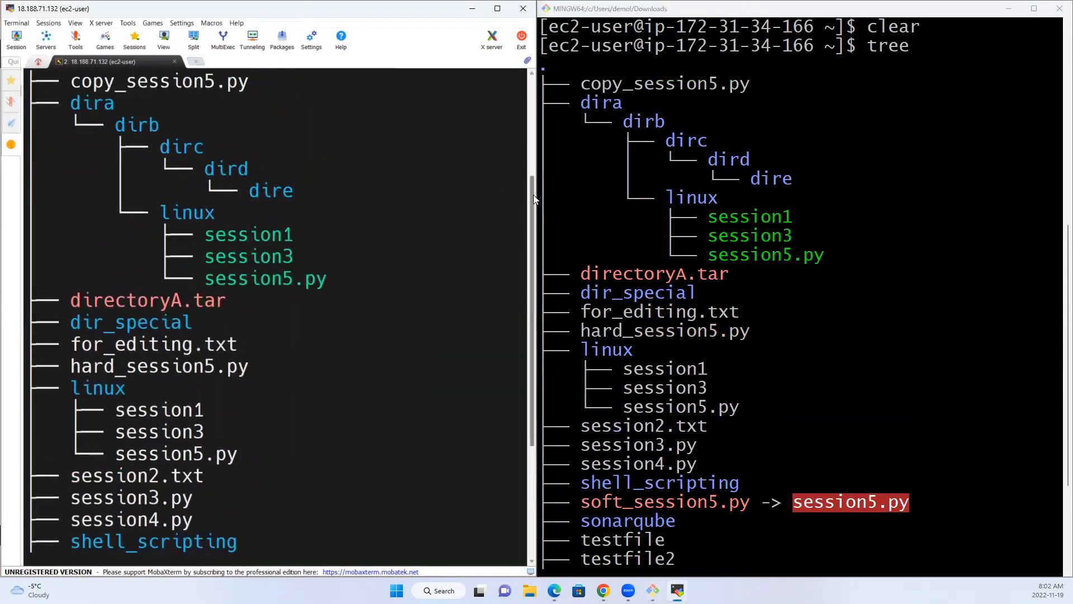
drag(531, 195, 525, 172)
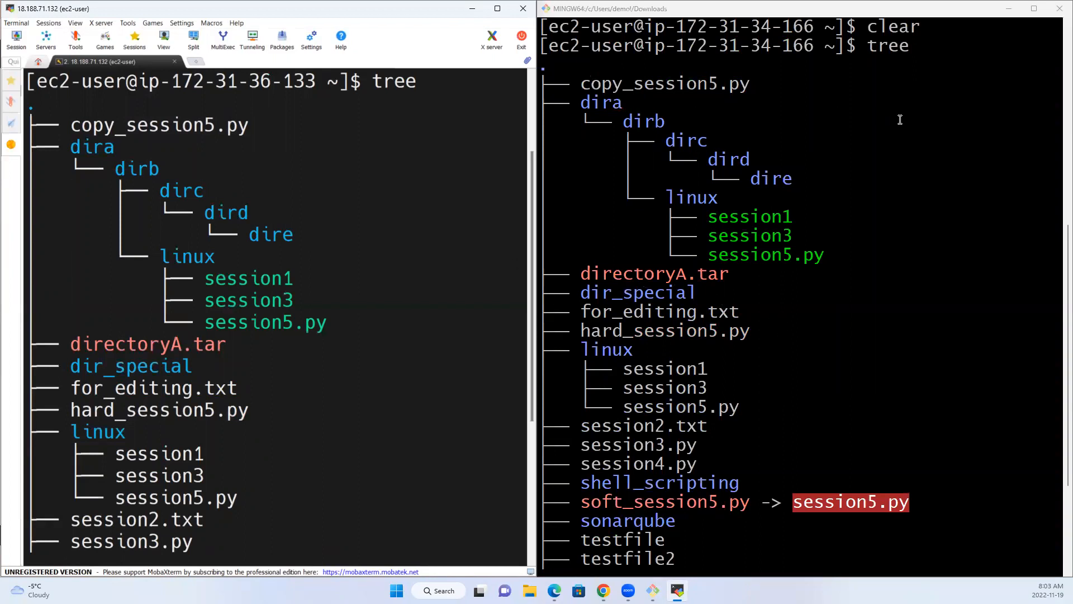
click(876, 129)
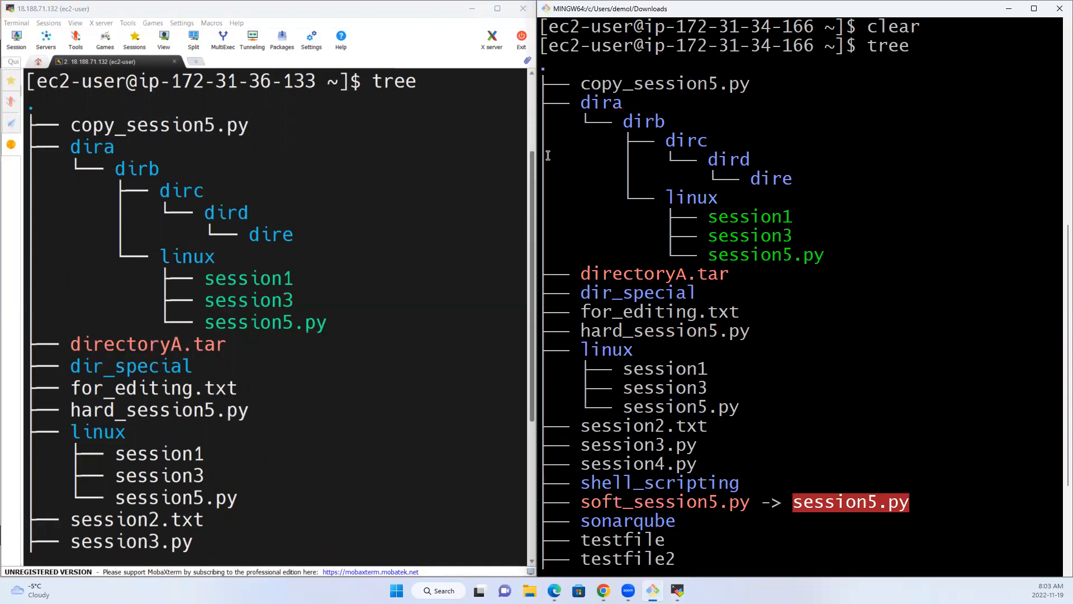
drag(814, 45, 685, 47)
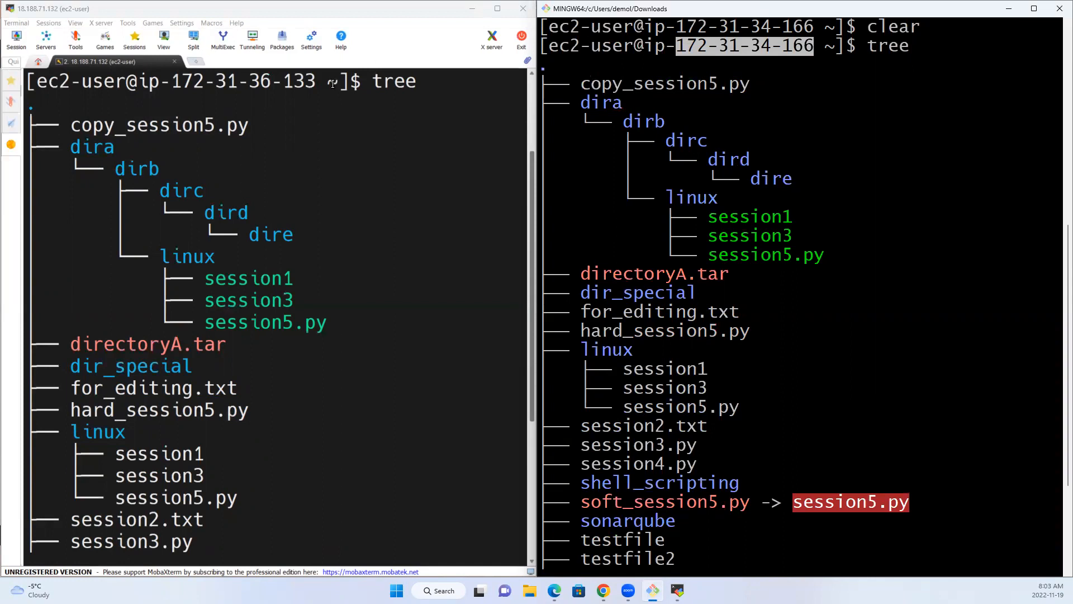
drag(317, 83, 172, 84)
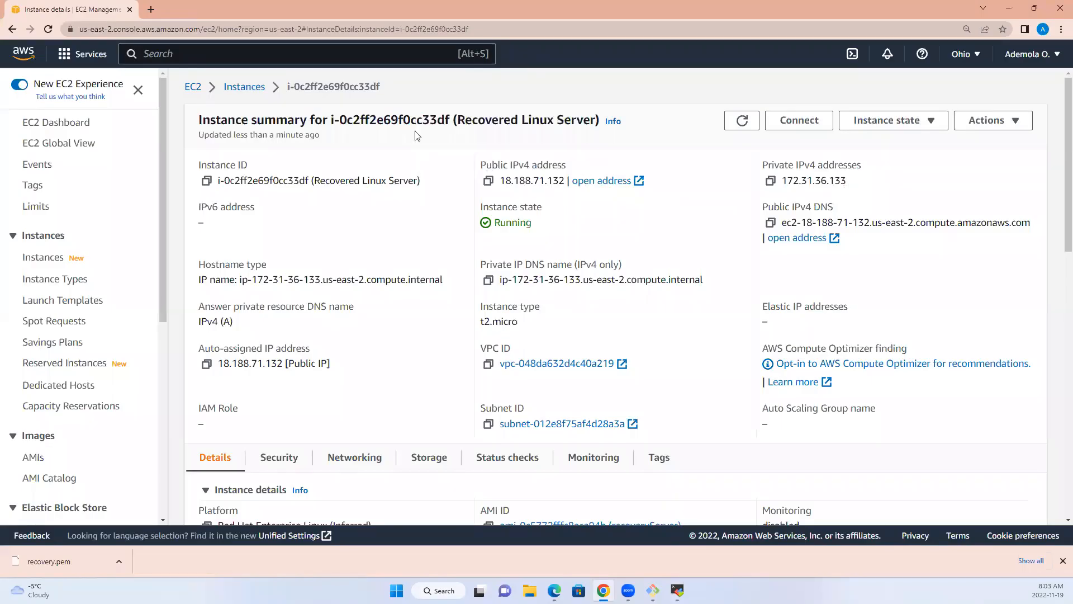
Step: Return to the instance list and open the Linux_Server instance's summary to check its private IPv4 address
click(229, 88)
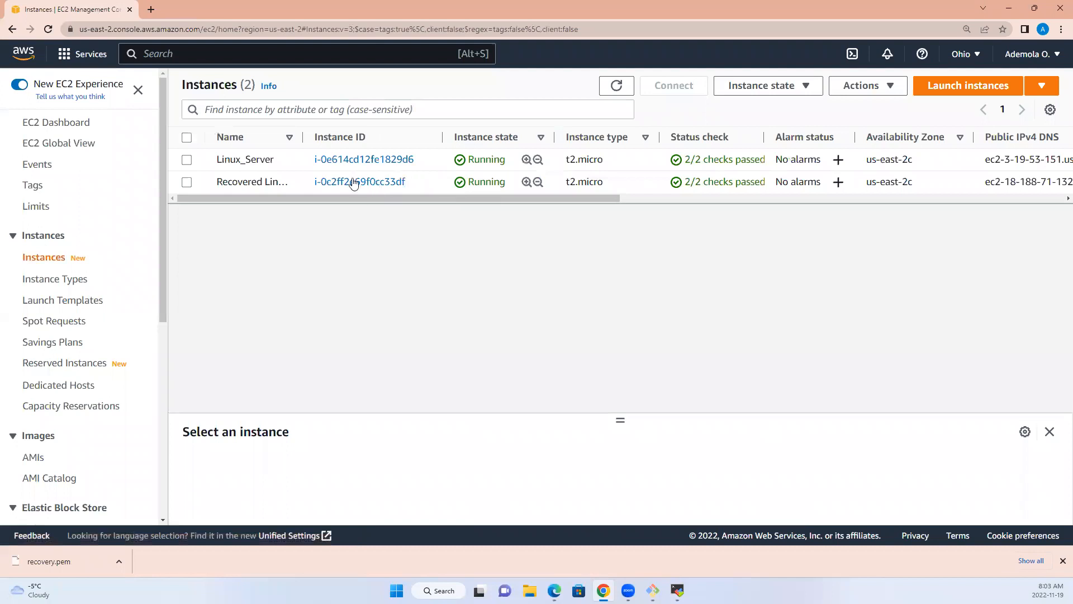
click(351, 162)
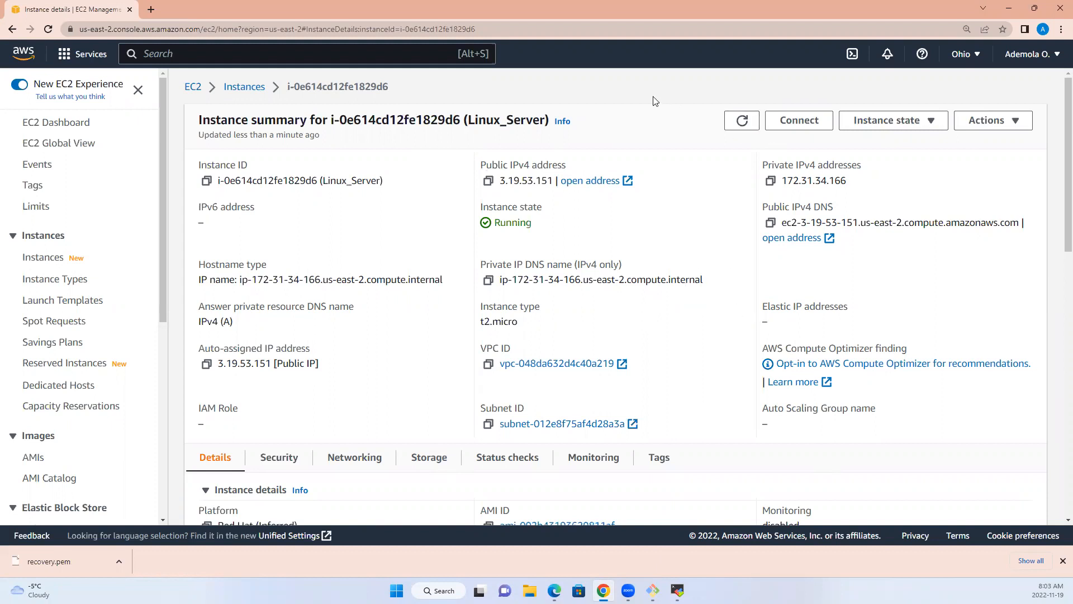
Step: Open becomeatechpro.com in a new browser tab and look through the featured courses on its Courses page
click(151, 9)
text(become)
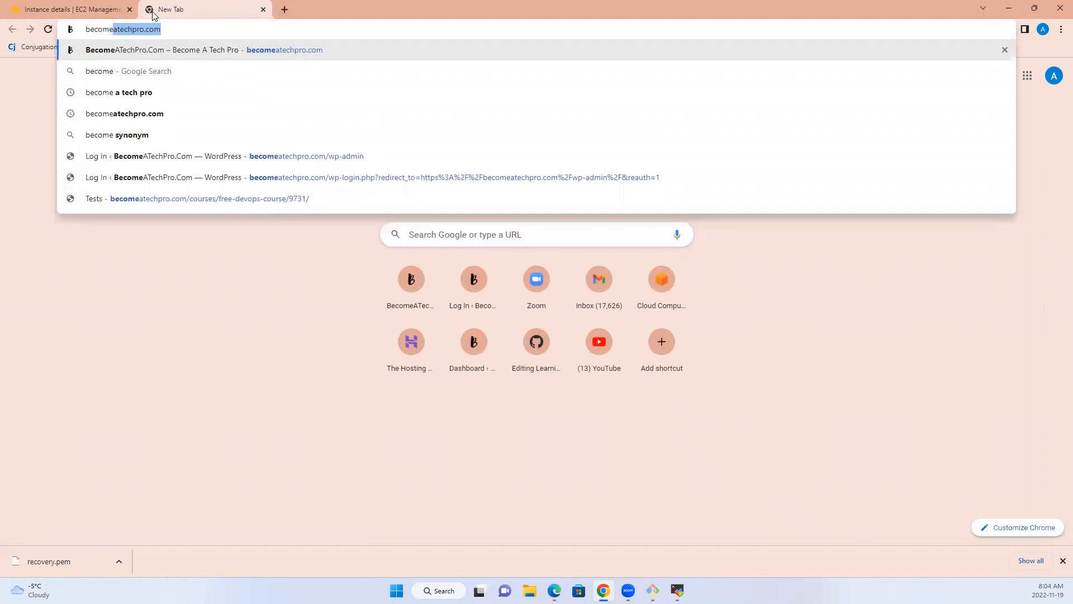
key(Return)
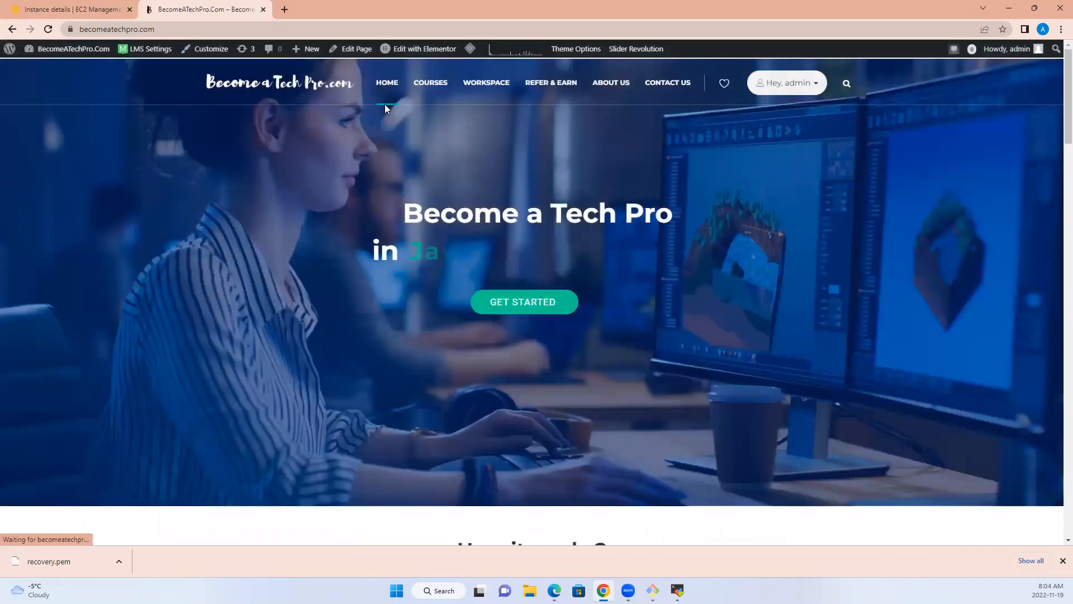
click(429, 82)
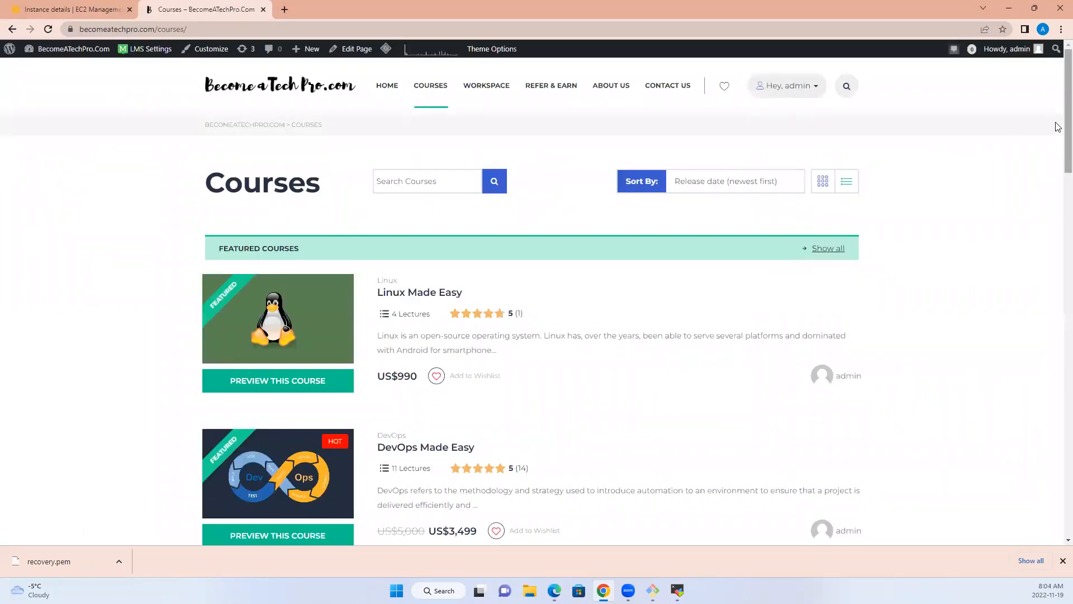
drag(1067, 122, 1067, 171)
scroll(1058, 194, down, 5)
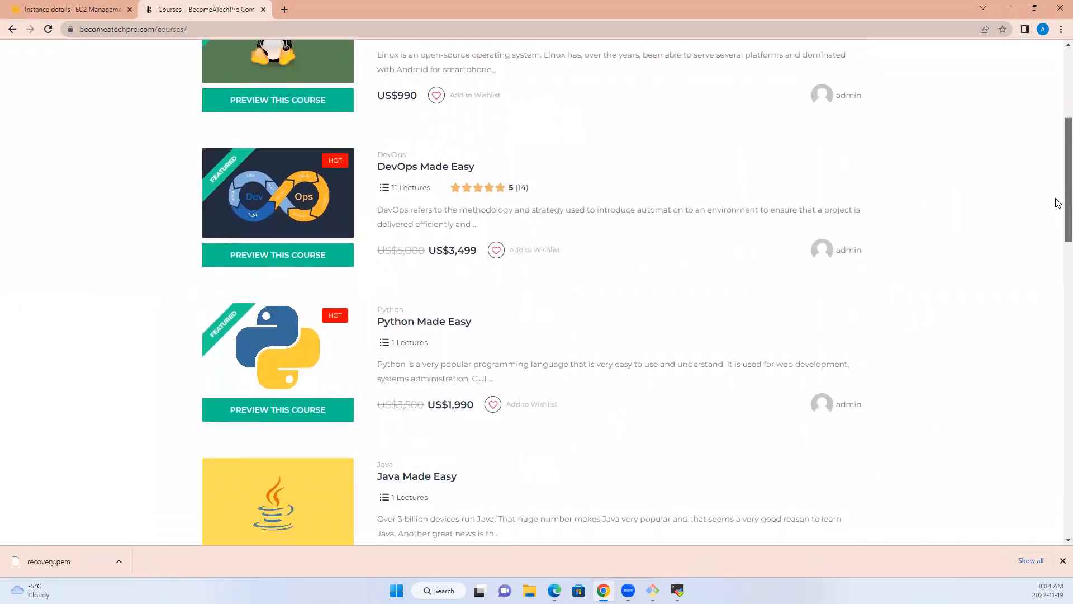
scroll(1057, 173, up, 9)
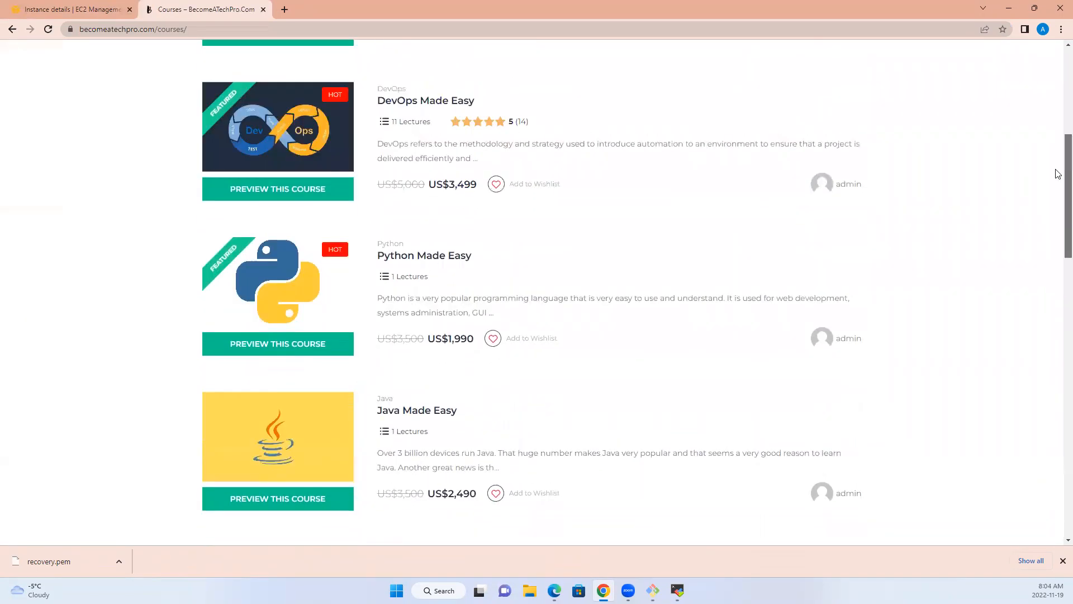